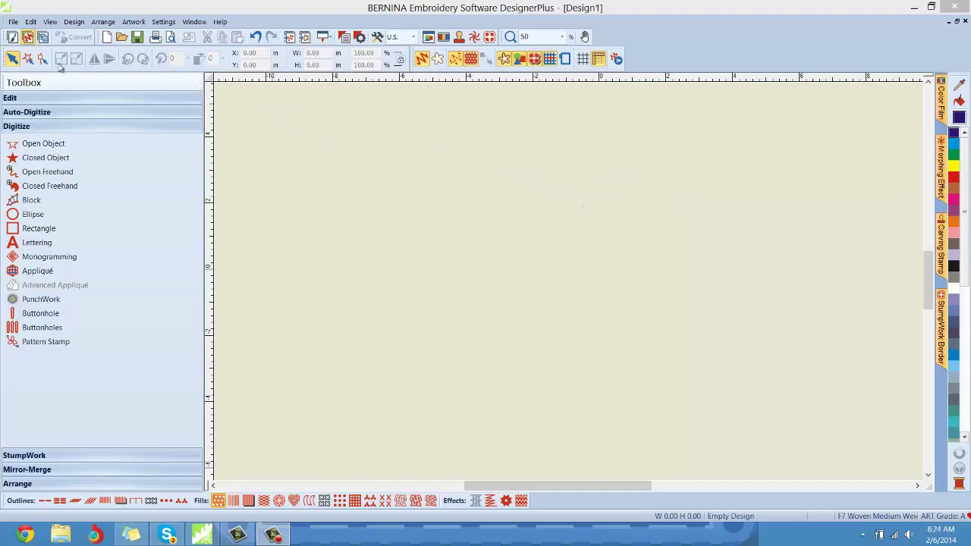
- Switch to the Art Canvas and pick the Vector Rectangle tool
{"action": "left_click", "coordinate": [13, 37]}
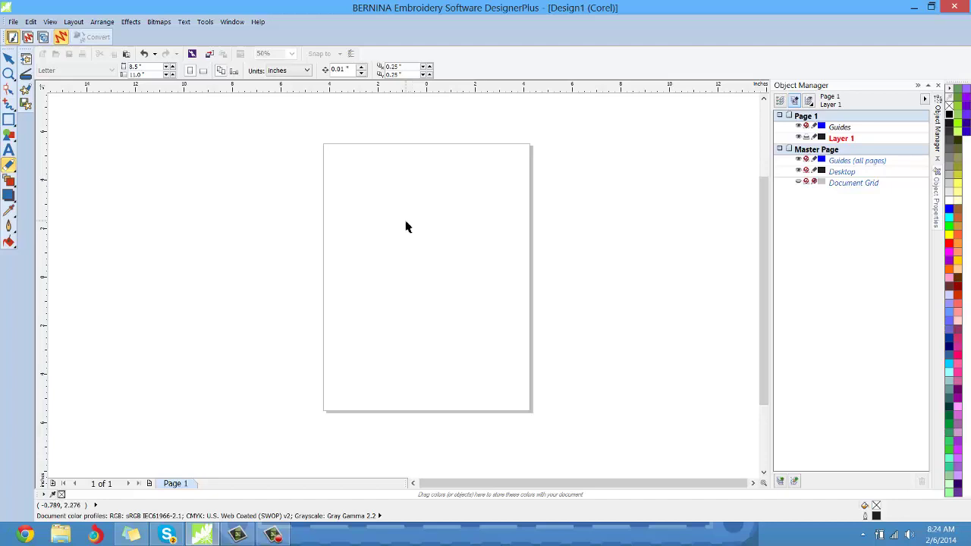
{"action": "left_click", "coordinate": [8, 120]}
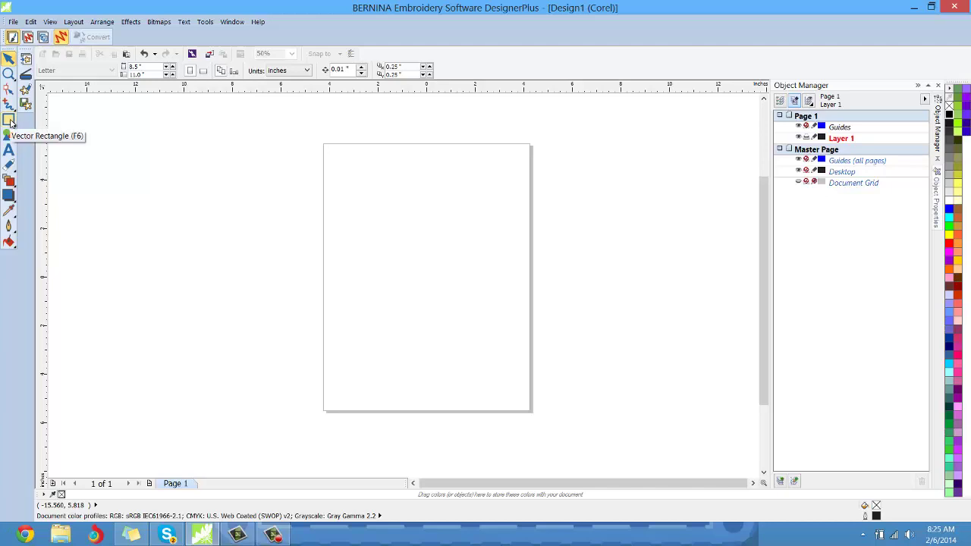
{"action": "left_click", "coordinate": [9, 120]}
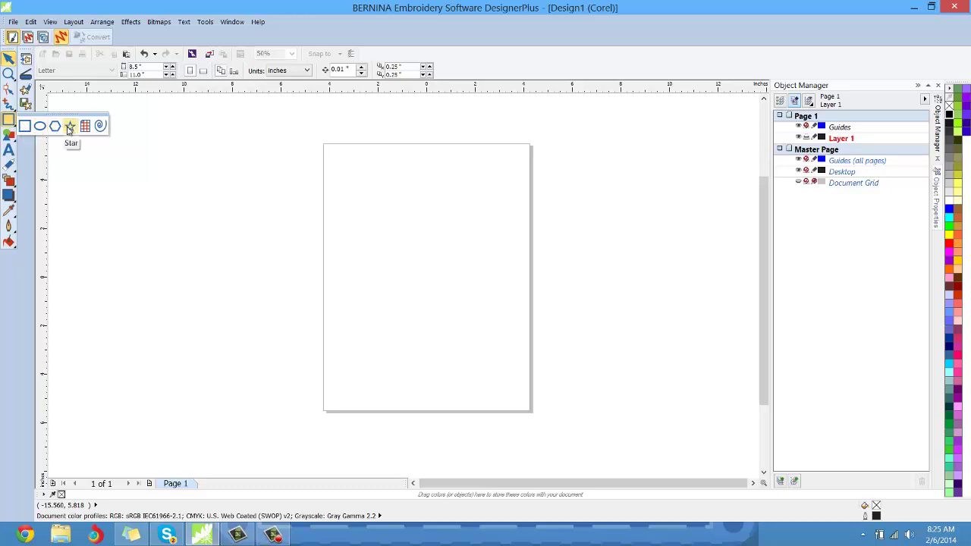
{"action": "left_click", "coordinate": [104, 182]}
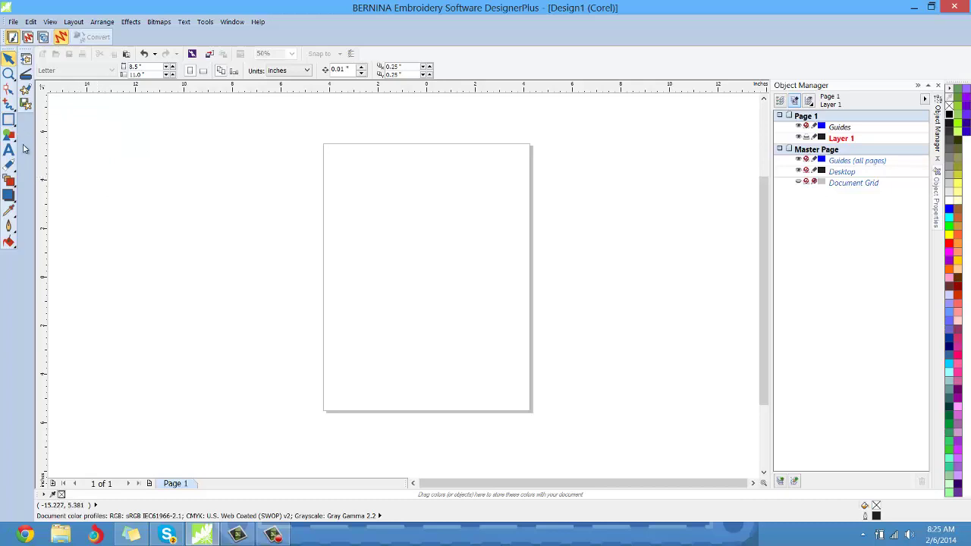
{"action": "left_click", "coordinate": [12, 143]}
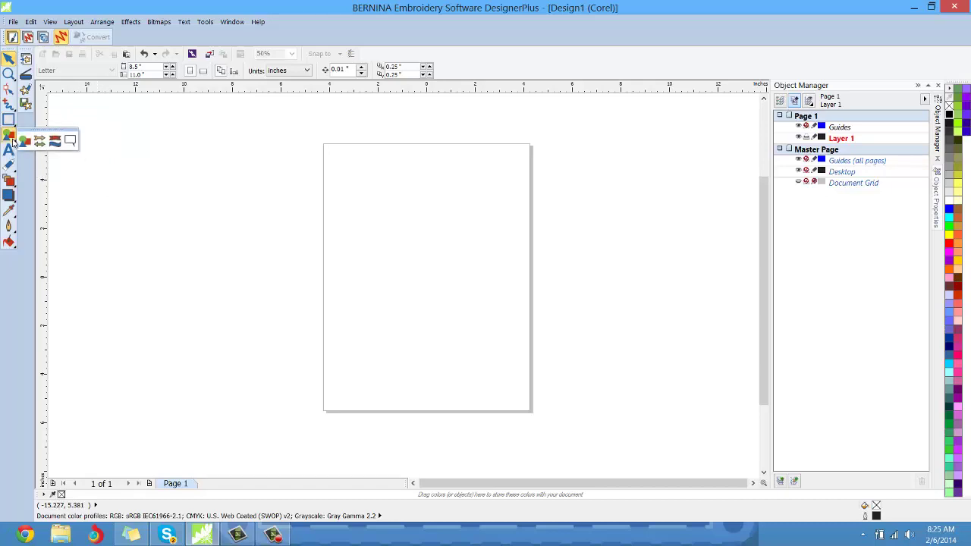
{"action": "mouse_move", "coordinate": [10, 106]}
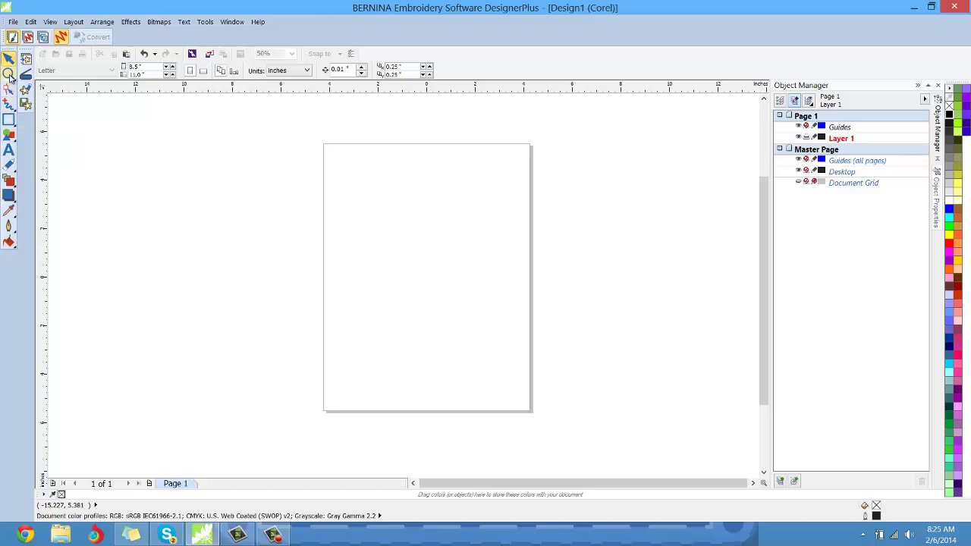
{"action": "mouse_move", "coordinate": [10, 76]}
{"action": "mouse_move", "coordinate": [12, 184]}
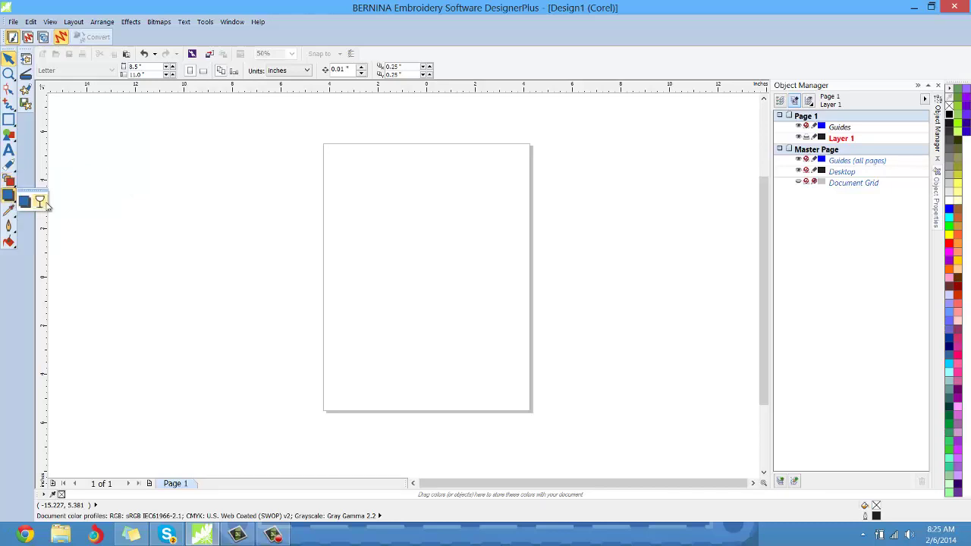
{"action": "mouse_move", "coordinate": [10, 126]}
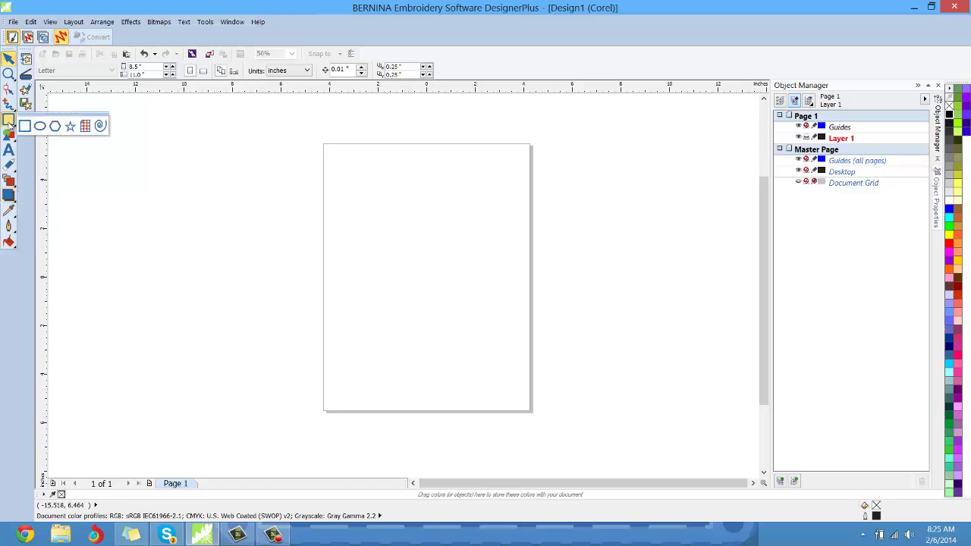
- Draw a 4.438 × 2.229 inch vector rectangle at the page's top-left and zoom in
{"action": "left_click", "coordinate": [25, 127]}
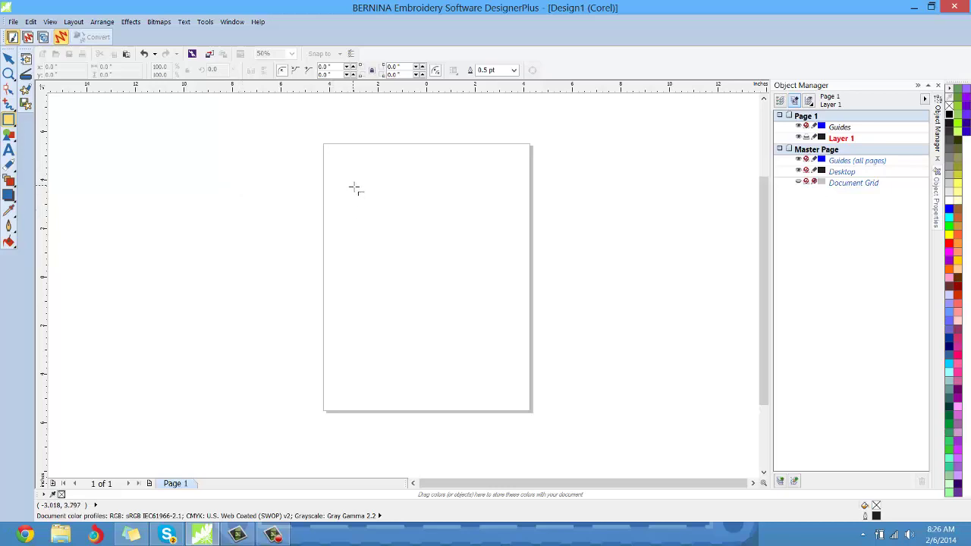
{"action": "left_click", "coordinate": [354, 188]}
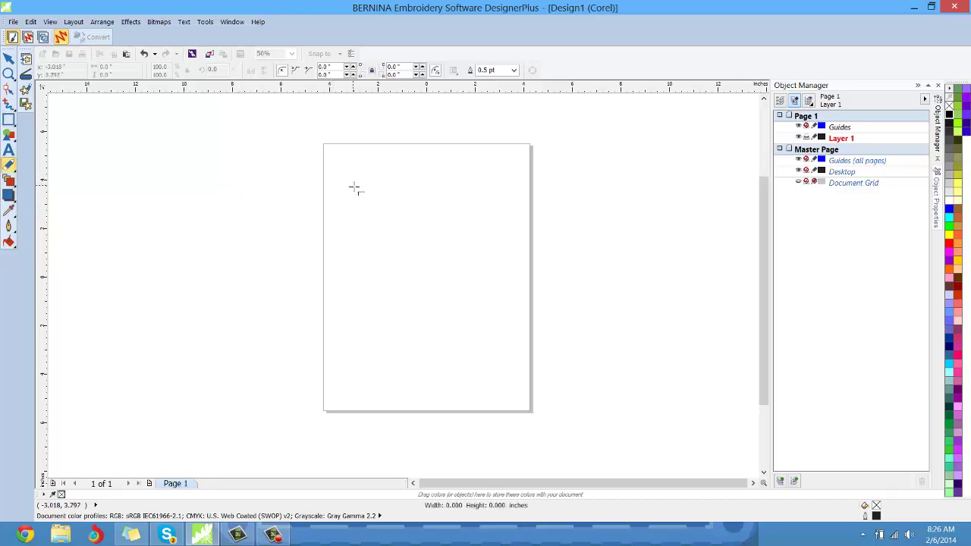
{"action": "left_click_drag", "start_coordinate": [354, 188], "coordinate": [462, 240]}
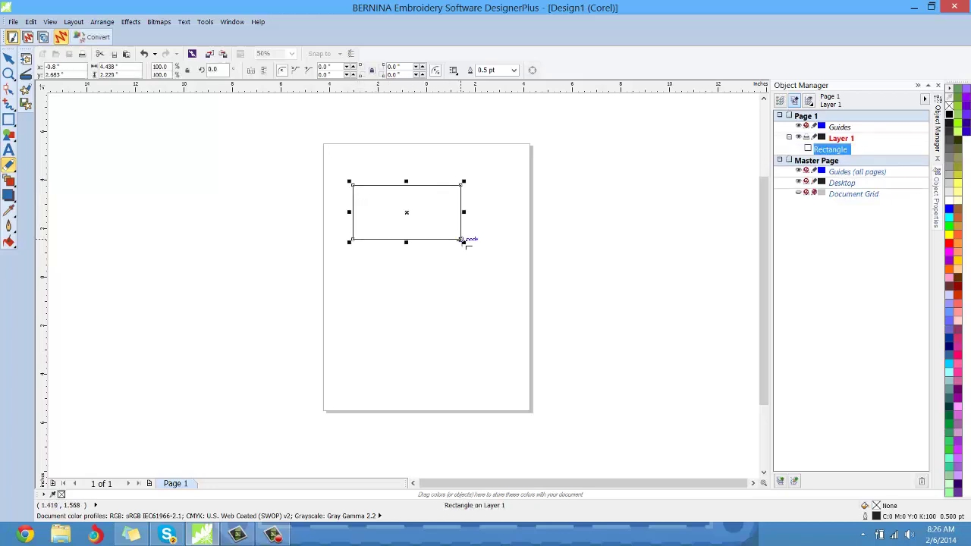
{"action": "scroll", "coordinate": [421, 220], "scroll_direction": "up", "scroll_amount": 1}
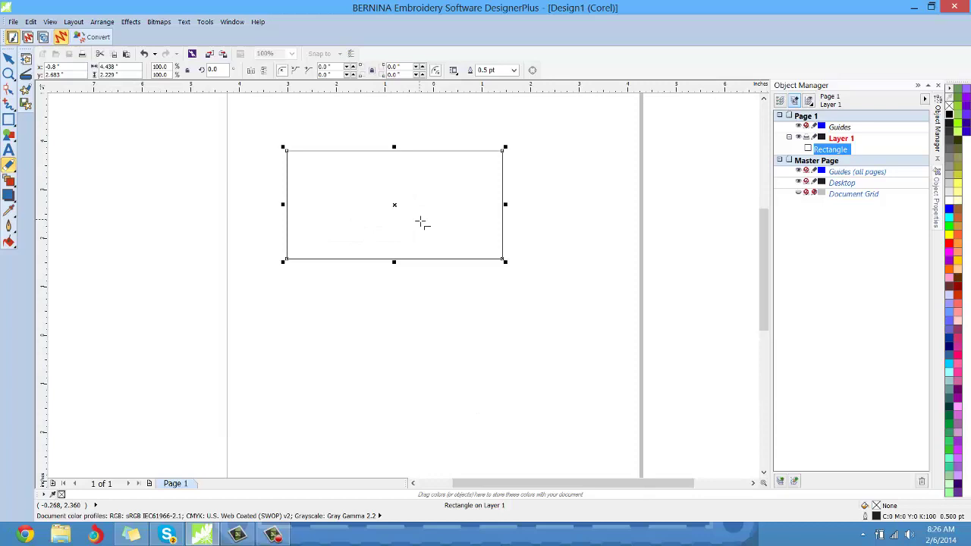
{"action": "scroll", "coordinate": [421, 221], "scroll_direction": "up", "scroll_amount": 1}
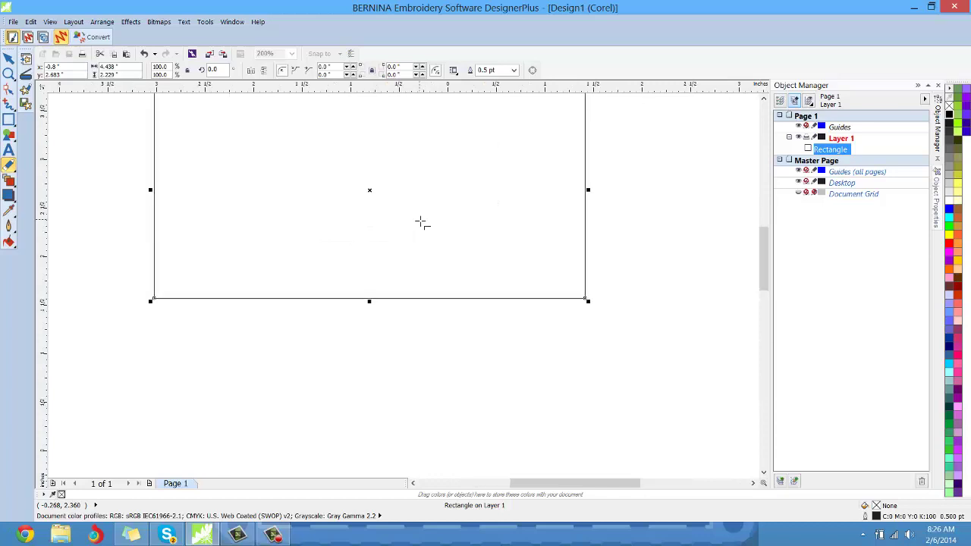
{"action": "scroll", "coordinate": [421, 221], "scroll_direction": "down", "scroll_amount": 1}
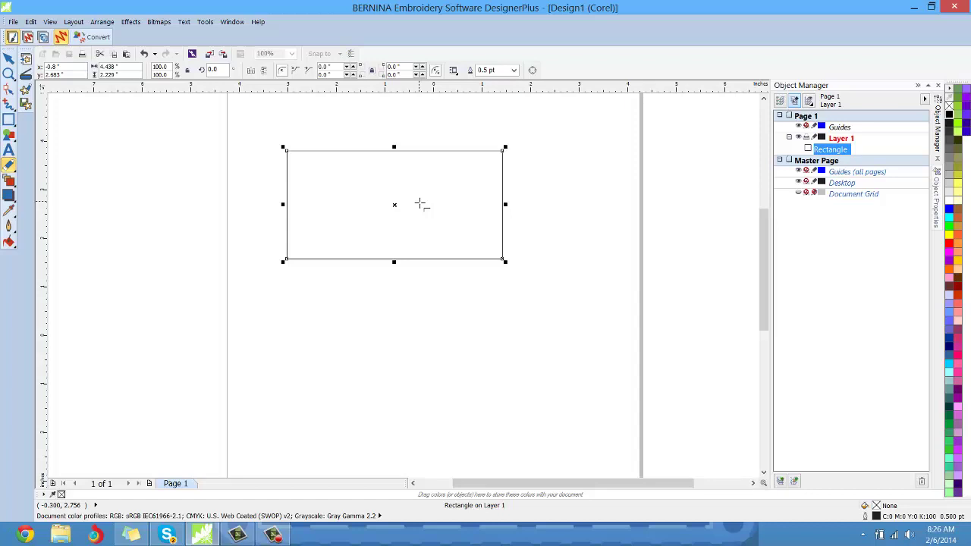
{"action": "scroll", "coordinate": [295, 154], "scroll_direction": "up", "scroll_amount": 2}
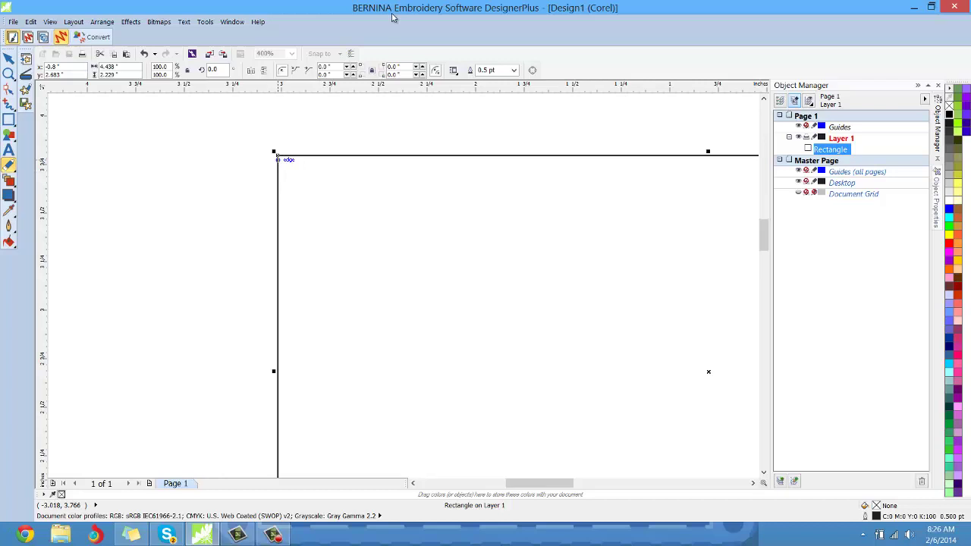
- Give the rectangle rounded corners with a 0.19-inch radius
{"action": "key", "text": "F6"}
{"action": "left_click", "coordinate": [352, 67]}
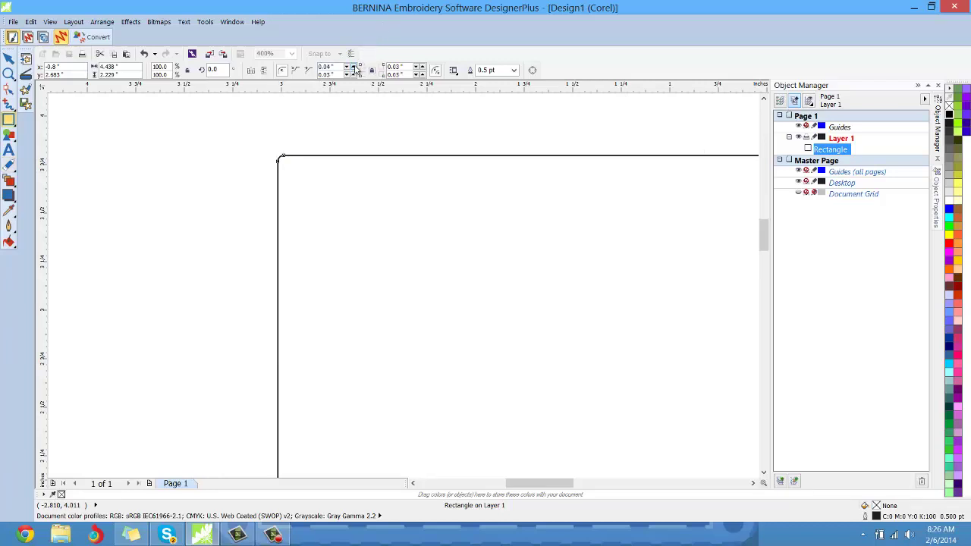
{"action": "left_click", "coordinate": [352, 67]}
{"action": "left_click", "coordinate": [352, 66]}
{"action": "left_click", "coordinate": [352, 66]}
{"action": "left_click", "coordinate": [353, 67]}
{"action": "left_click", "coordinate": [352, 67]}
{"action": "left_click", "coordinate": [352, 67]}
{"action": "left_click", "coordinate": [352, 67]}
{"action": "scroll", "coordinate": [341, 154], "scroll_direction": "down", "scroll_amount": 2}
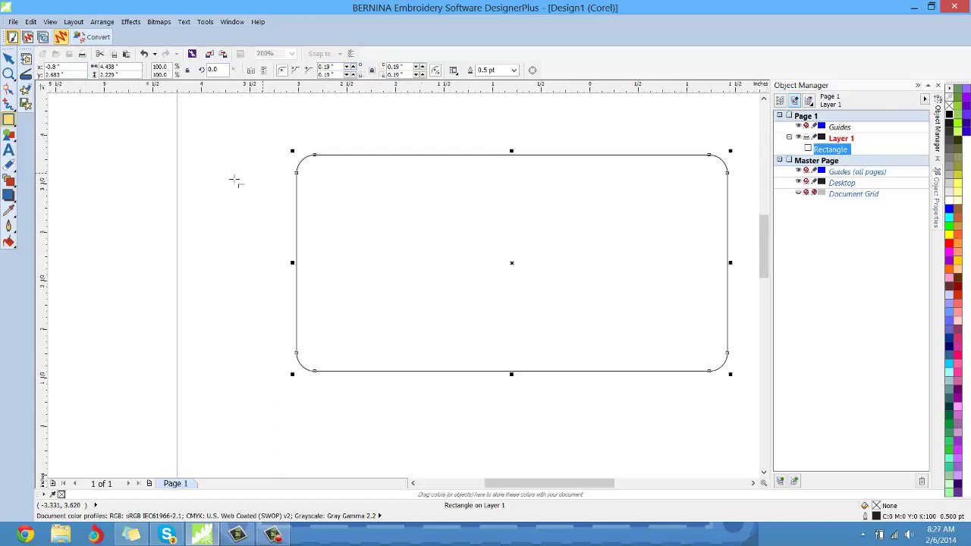
{"action": "scroll", "coordinate": [234, 181], "scroll_direction": "down", "scroll_amount": 2}
{"action": "scroll", "coordinate": [485, 187], "scroll_direction": "up", "scroll_amount": 4}
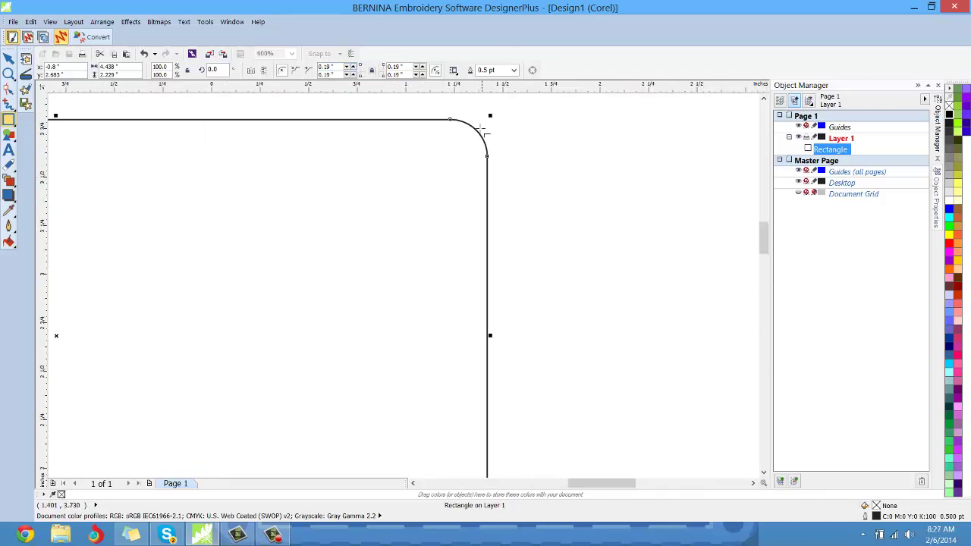
{"action": "scroll", "coordinate": [485, 303], "scroll_direction": "down", "scroll_amount": 4}
{"action": "scroll", "coordinate": [475, 296], "scroll_direction": "up", "scroll_amount": 2}
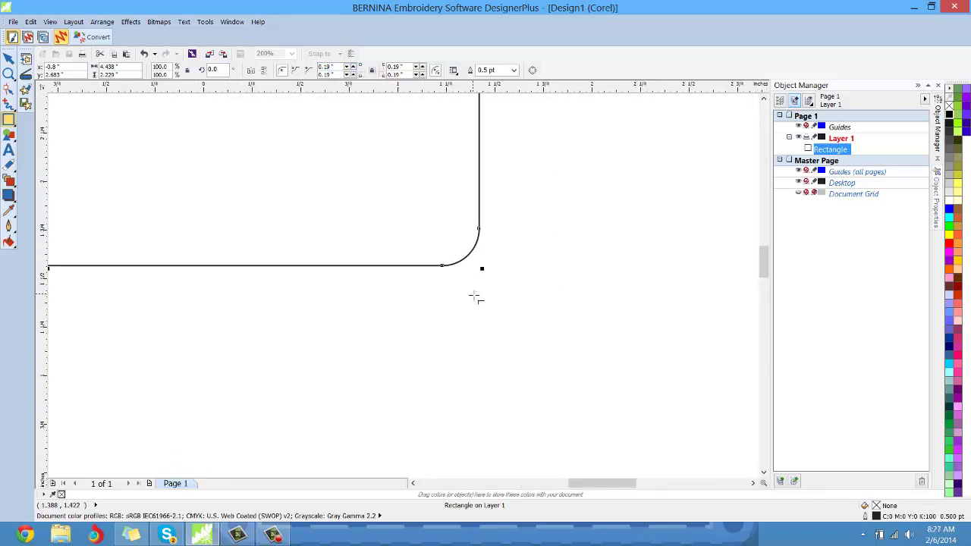
{"action": "scroll", "coordinate": [475, 296], "scroll_direction": "down", "scroll_amount": 2}
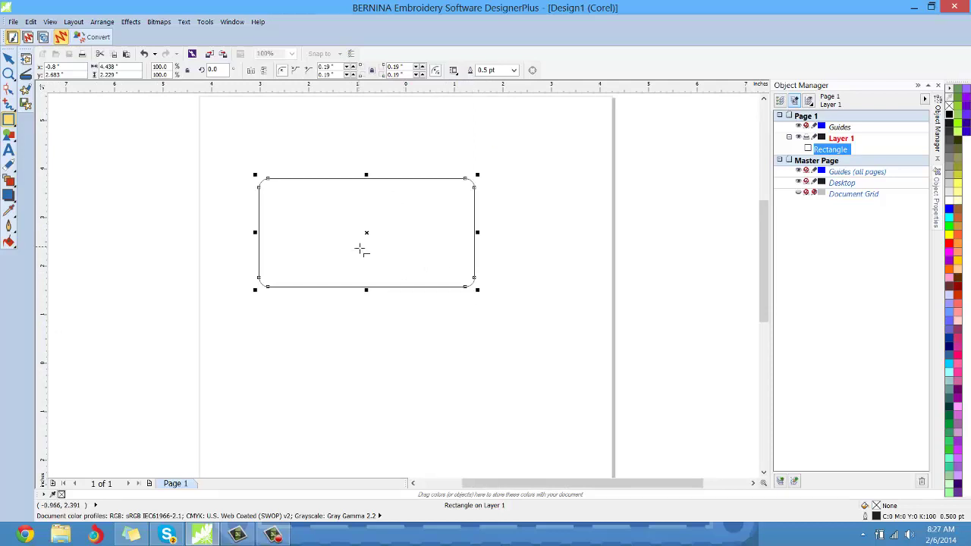
{"action": "scroll", "coordinate": [362, 249], "scroll_direction": "up", "scroll_amount": 2}
{"action": "scroll", "coordinate": [156, 107], "scroll_direction": "up", "scroll_amount": 2}
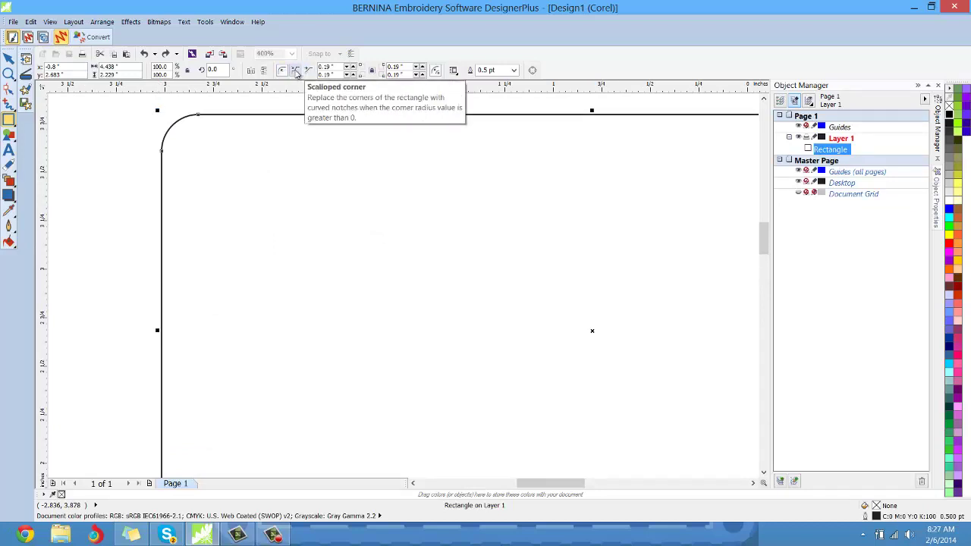
- Try scalloped and chamfered corner styles, settling on curved corners
{"action": "left_click", "coordinate": [296, 71]}
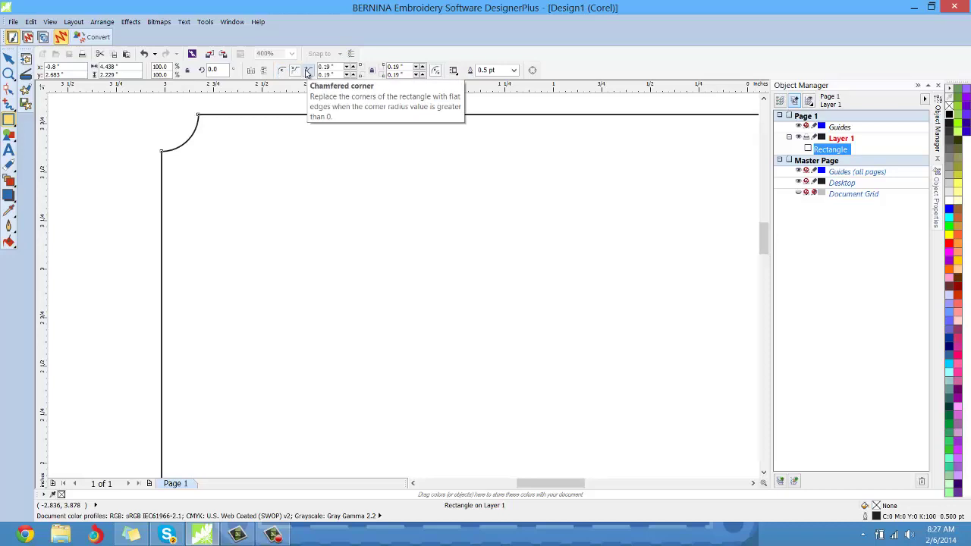
{"action": "left_click", "coordinate": [307, 71]}
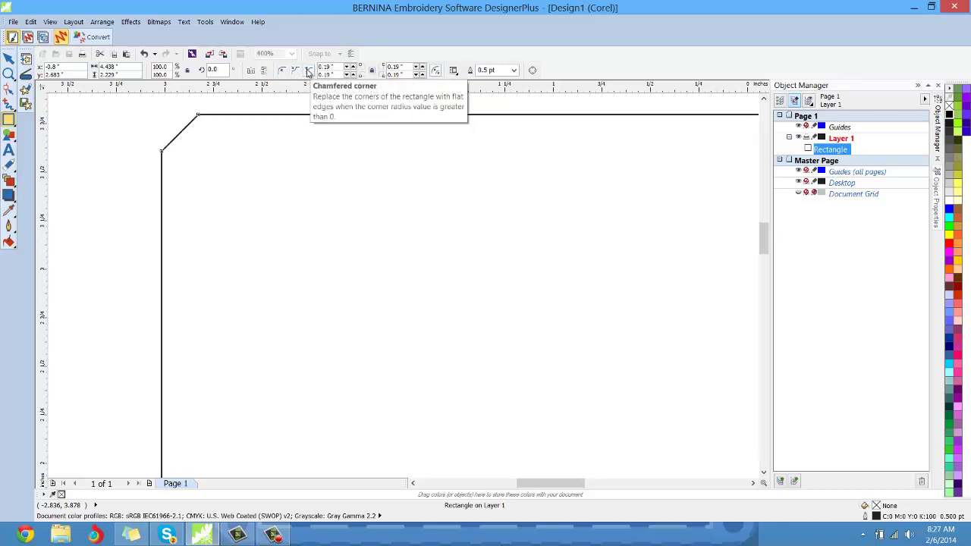
{"action": "left_click", "coordinate": [282, 71]}
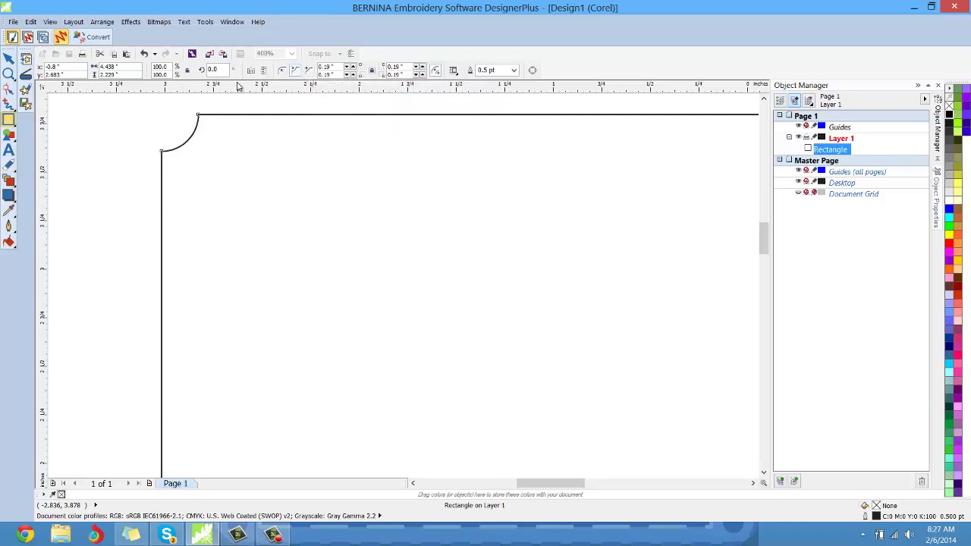
- Increase the curved corner radius to 0.34 inch
{"action": "left_click", "coordinate": [353, 67]}
{"action": "left_click", "coordinate": [353, 67]}
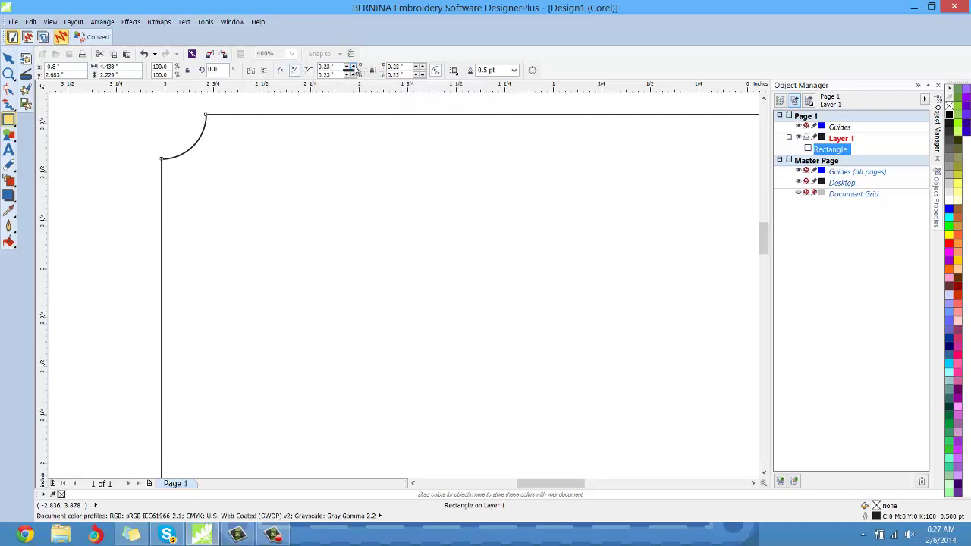
{"action": "left_click", "coordinate": [353, 66]}
{"action": "left_click", "coordinate": [353, 67]}
{"action": "left_click", "coordinate": [353, 67]}
{"action": "left_click", "coordinate": [353, 67]}
{"action": "left_click", "coordinate": [353, 66]}
{"action": "left_click", "coordinate": [353, 66]}
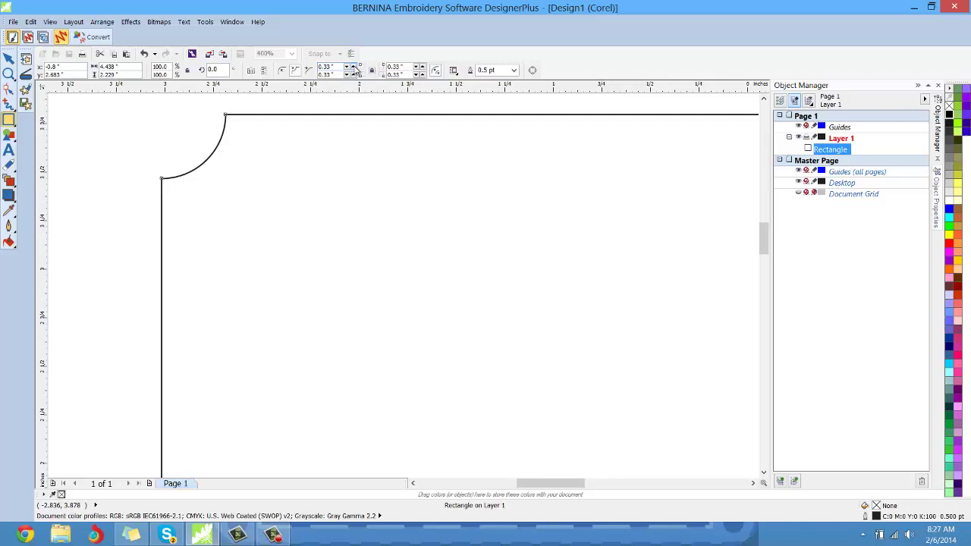
{"action": "left_click", "coordinate": [353, 67]}
{"action": "left_click", "coordinate": [352, 67]}
{"action": "scroll", "coordinate": [250, 190], "scroll_direction": "down", "scroll_amount": 2}
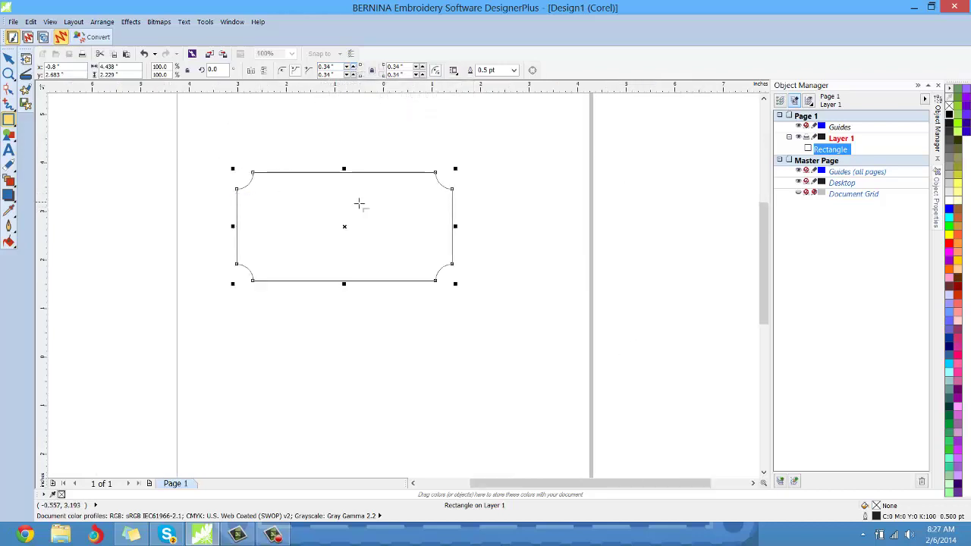
{"action": "scroll", "coordinate": [360, 202], "scroll_direction": "up", "scroll_amount": 1}
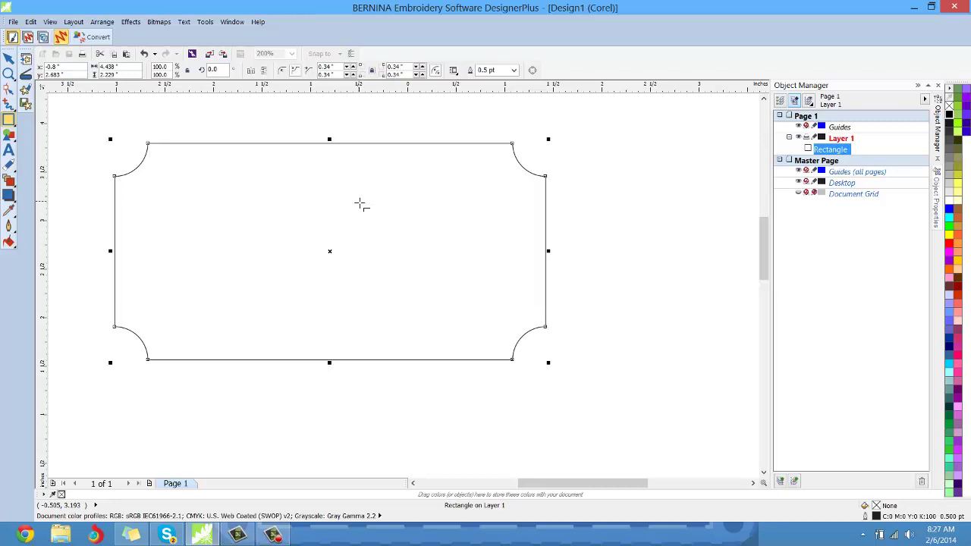
{"action": "scroll", "coordinate": [359, 204], "scroll_direction": "down", "scroll_amount": 2}
{"action": "scroll", "coordinate": [356, 190], "scroll_direction": "up", "scroll_amount": 1}
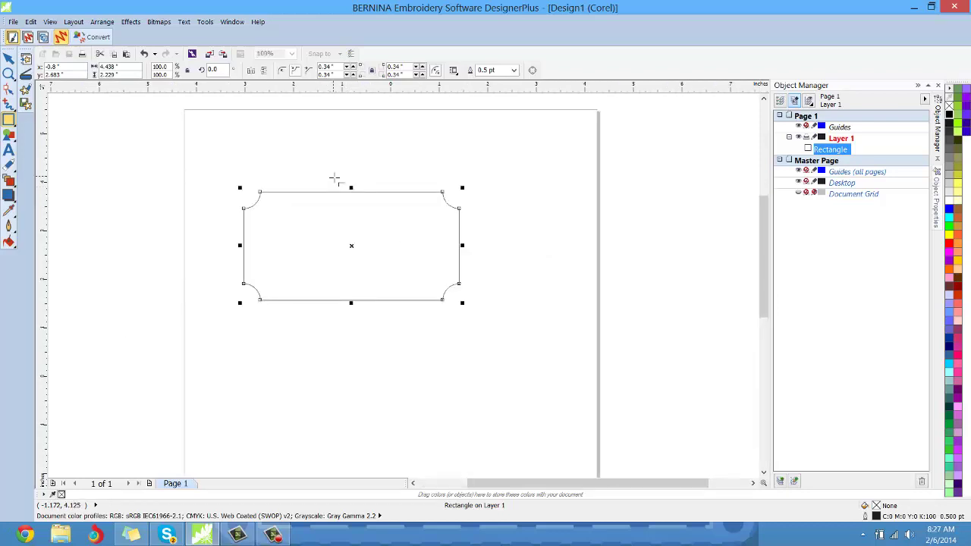
{"action": "scroll", "coordinate": [335, 178], "scroll_direction": "up", "scroll_amount": 1}
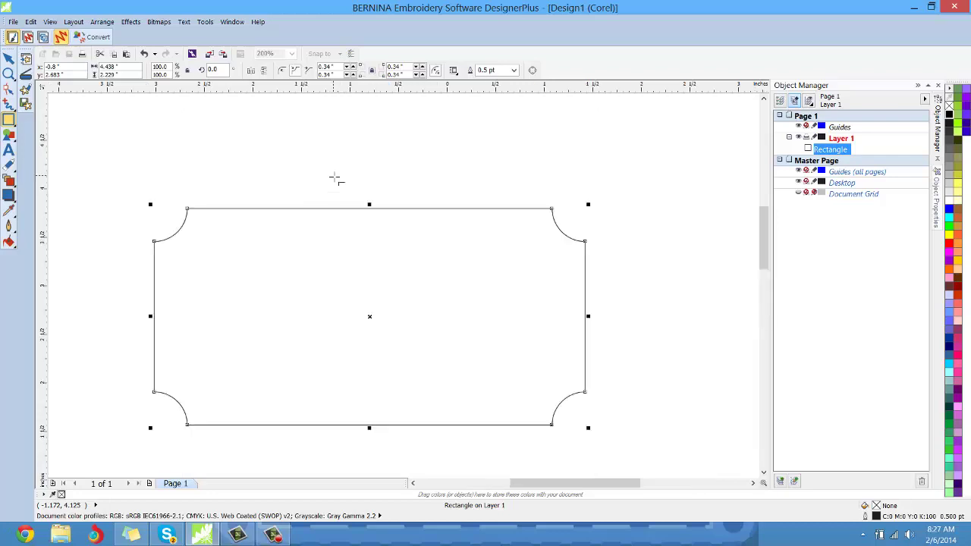
- Delete the rectangle and draw a 2.269 × 2.235 inch pentagon with the Polygon tool
{"action": "key", "text": "Delete"}
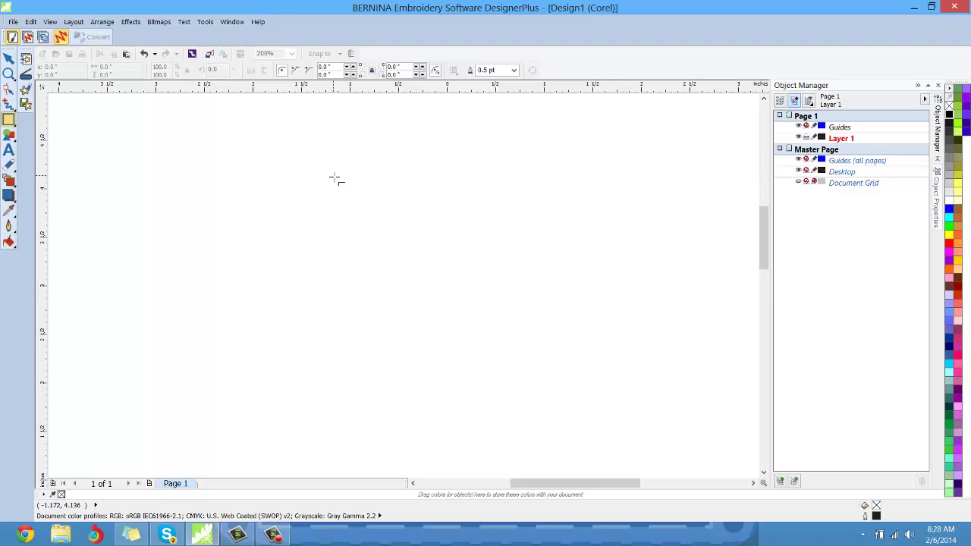
{"action": "left_click", "coordinate": [11, 124]}
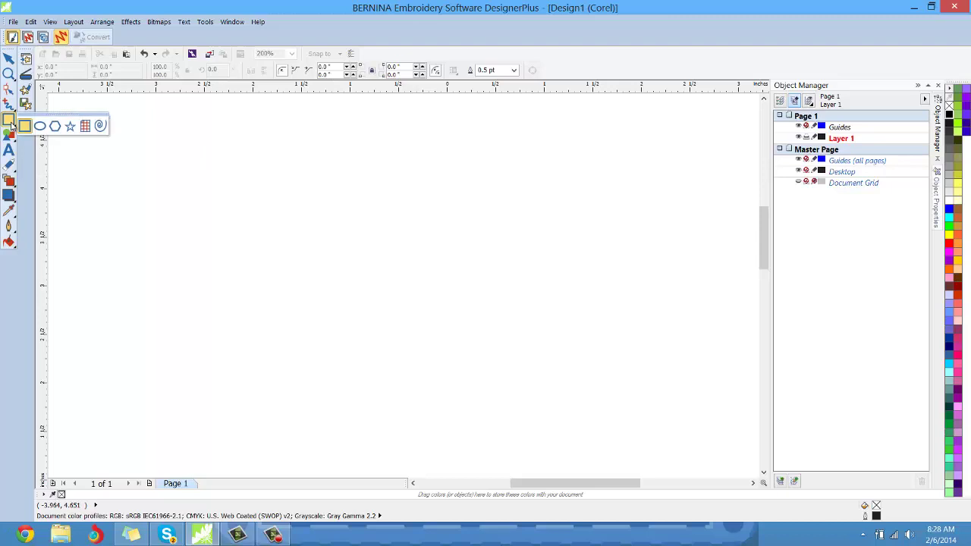
{"action": "left_click", "coordinate": [55, 127]}
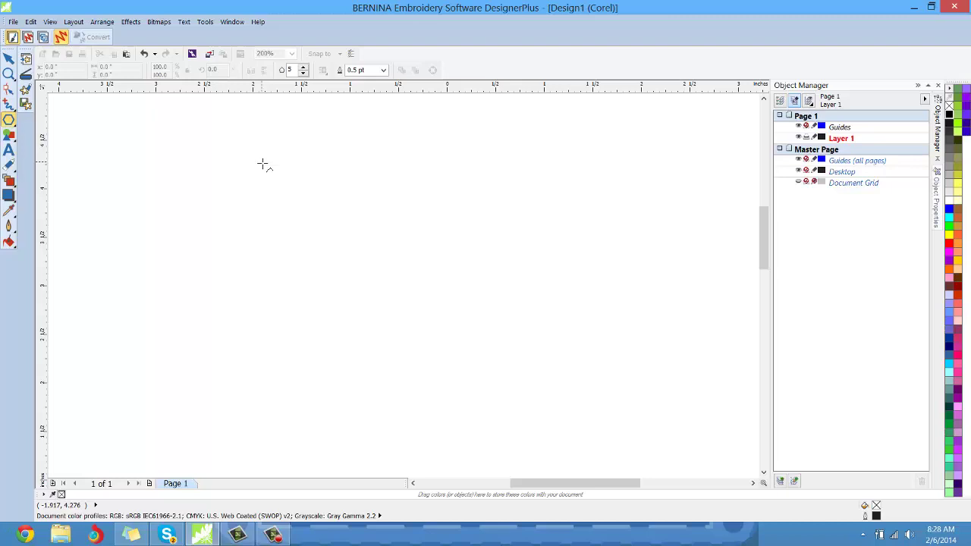
{"action": "key", "text": "space"}
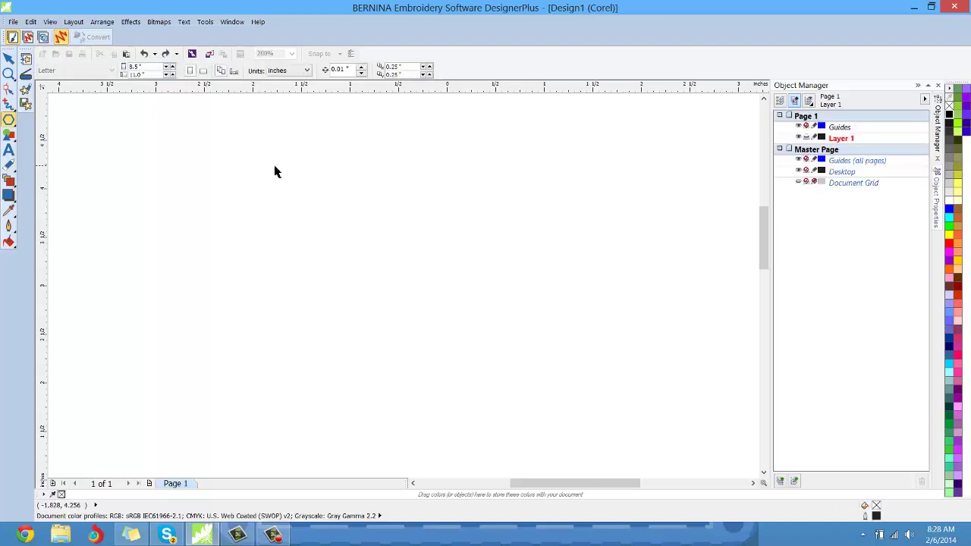
{"action": "left_click", "coordinate": [9, 119]}
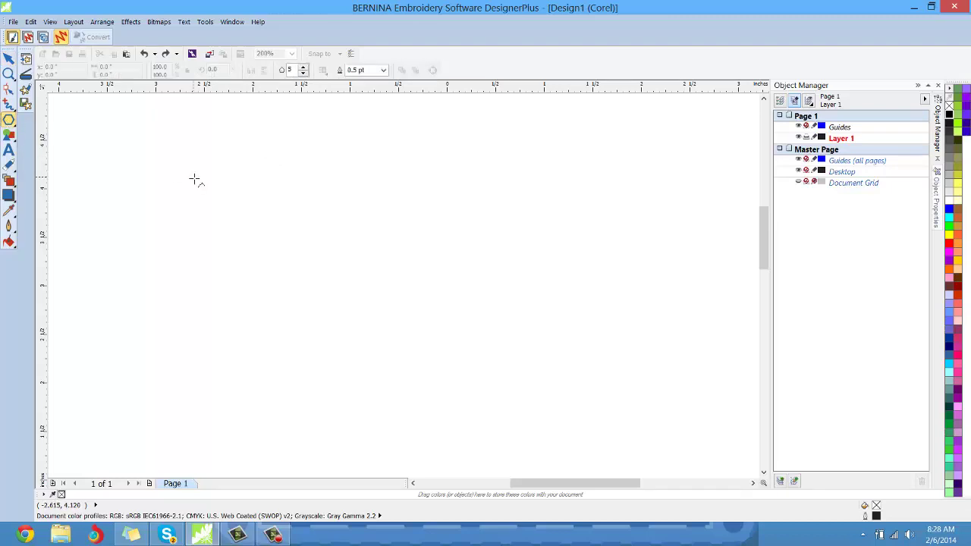
{"action": "scroll", "coordinate": [192, 181], "scroll_direction": "down", "scroll_amount": 1}
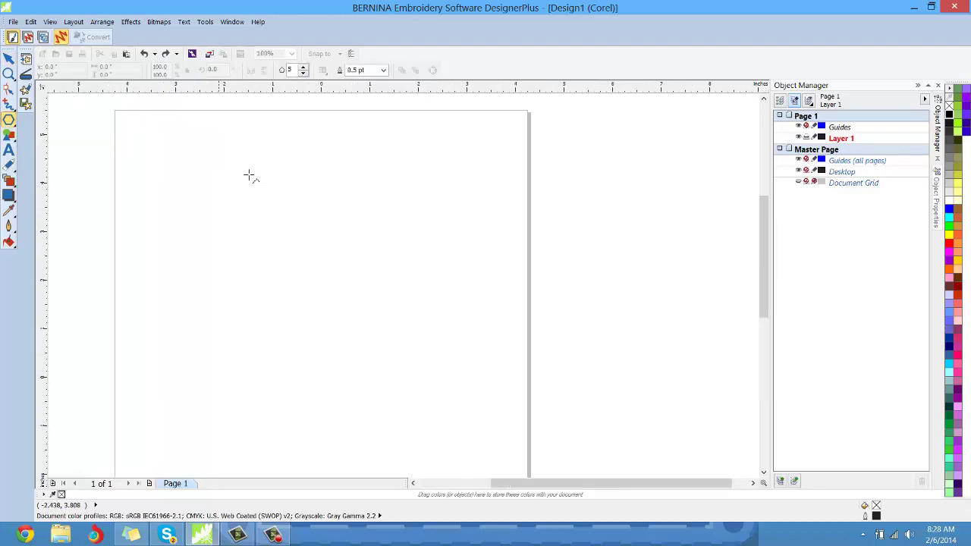
{"action": "key", "text": "F5"}
{"action": "left_click_drag", "start_coordinate": [246, 172], "coordinate": [364, 283]}
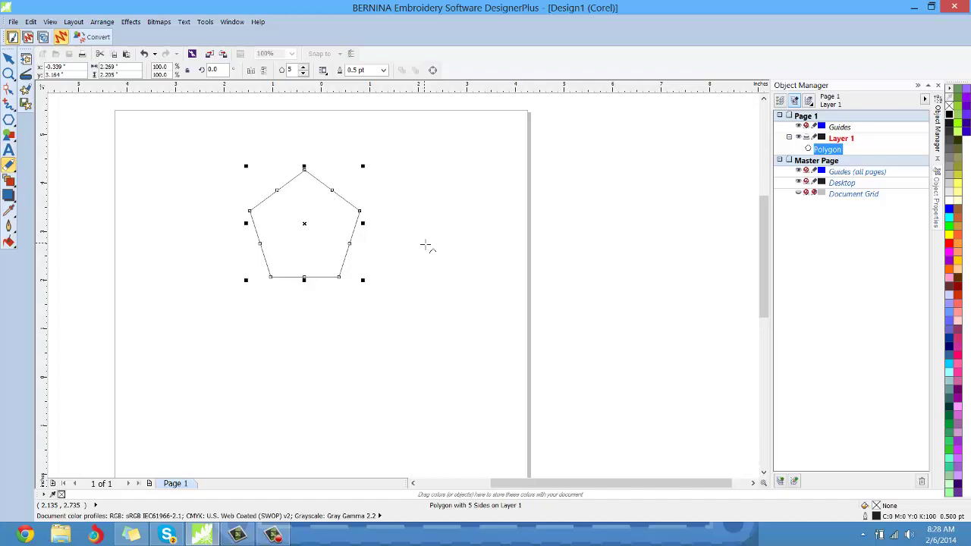
- Raise the polygon's sides from 5 to 12, making it about 2.385 × 2.417 inches
{"action": "left_click", "coordinate": [288, 70]}
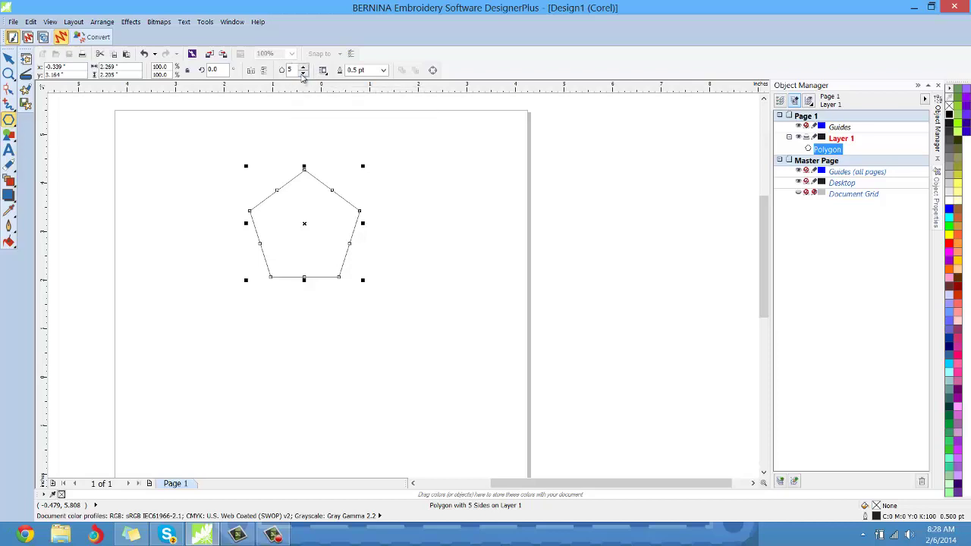
{"action": "left_click", "coordinate": [302, 74]}
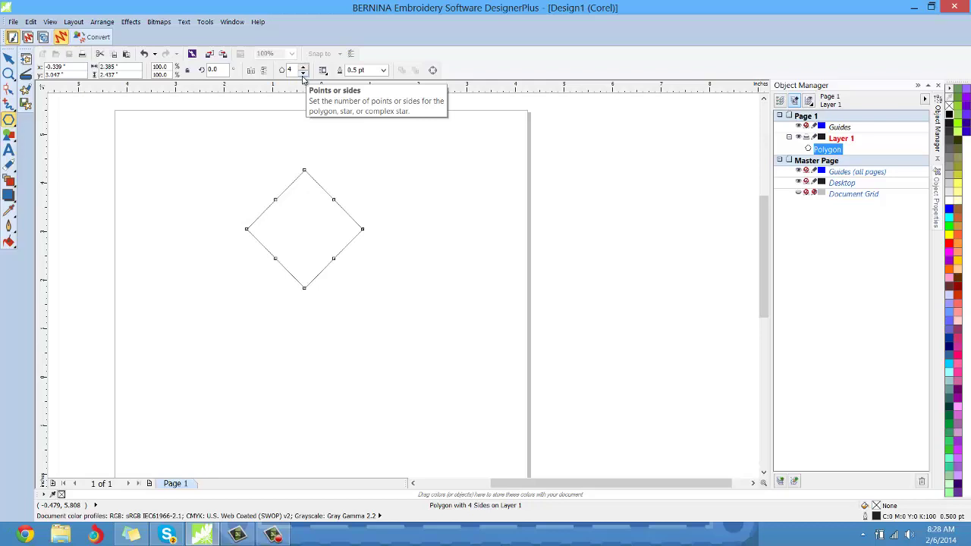
{"action": "left_click", "coordinate": [302, 68]}
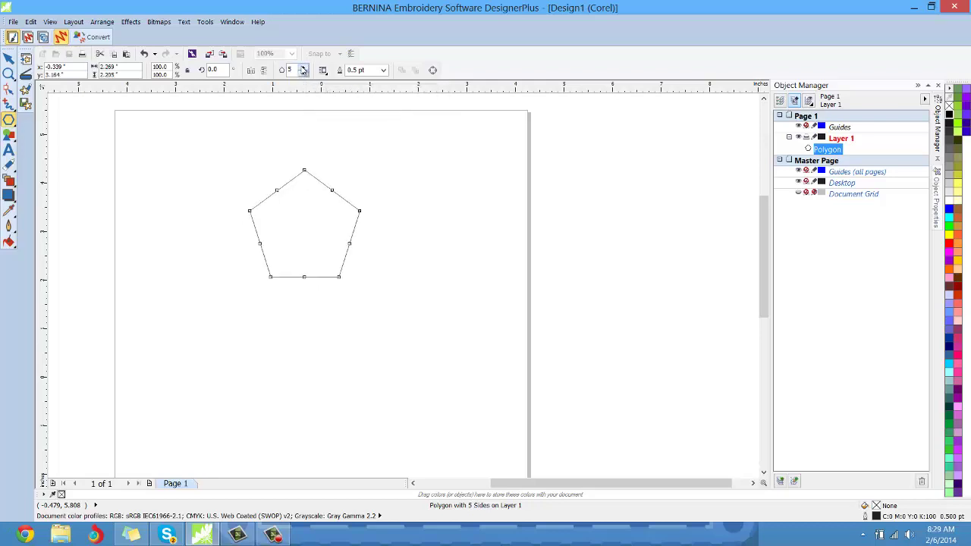
{"action": "left_click", "coordinate": [302, 68]}
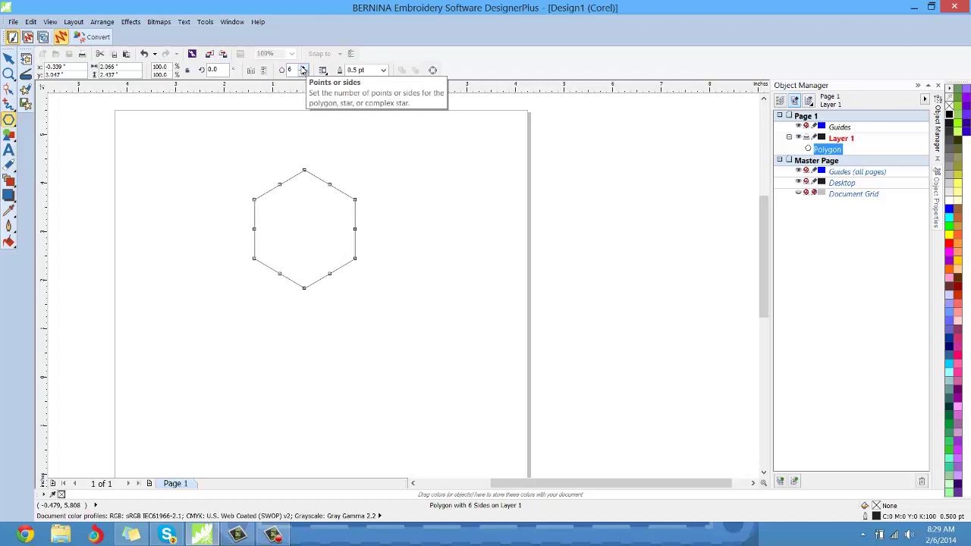
{"action": "left_click", "coordinate": [303, 67]}
{"action": "left_click", "coordinate": [303, 68]}
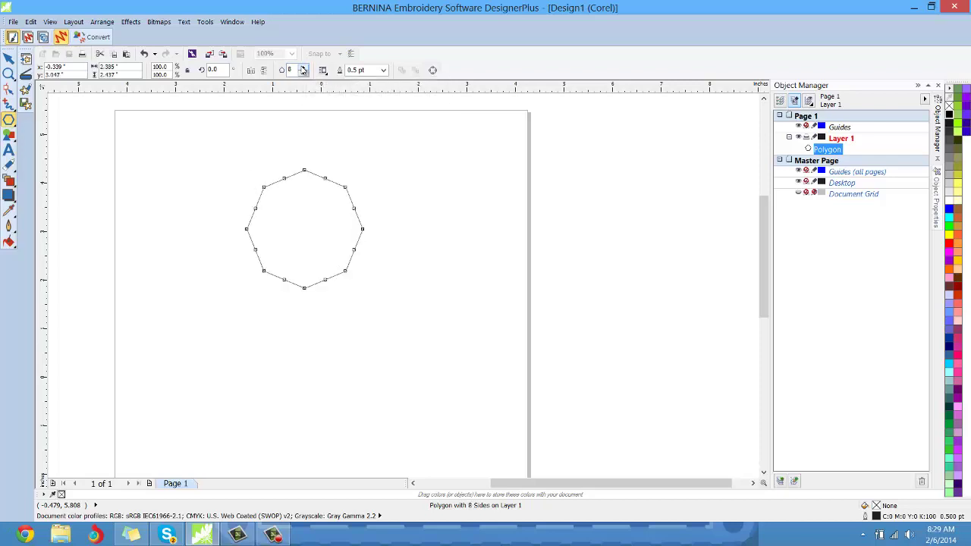
{"action": "left_click", "coordinate": [303, 67]}
{"action": "left_click", "coordinate": [303, 67]}
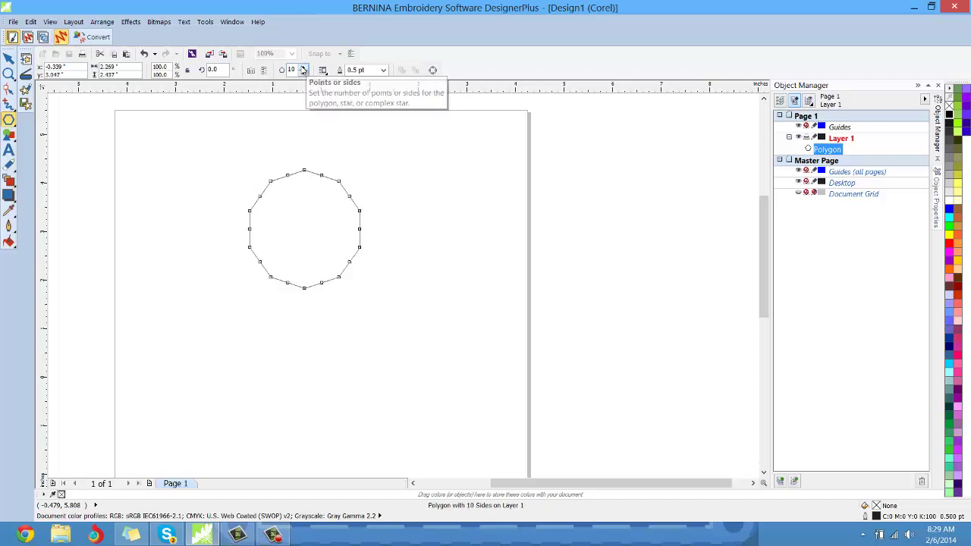
{"action": "left_click", "coordinate": [303, 67]}
{"action": "left_click", "coordinate": [303, 68]}
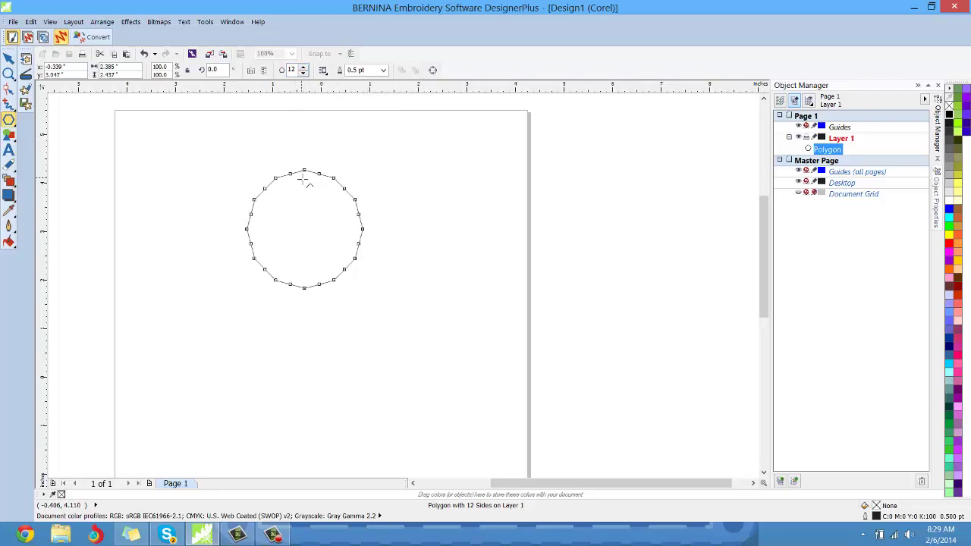
{"action": "scroll", "coordinate": [304, 180], "scroll_direction": "up", "scroll_amount": 2}
{"action": "scroll", "coordinate": [300, 178], "scroll_direction": "down", "scroll_amount": 1}
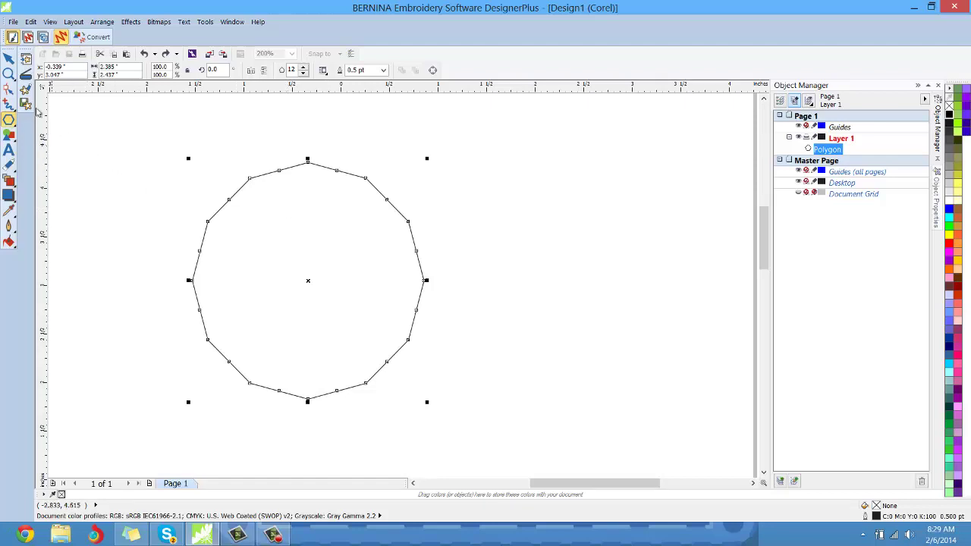
- Drag a polygon node inward with the Shape tool into a spiky star and fill it cyan
{"action": "key", "text": "space"}
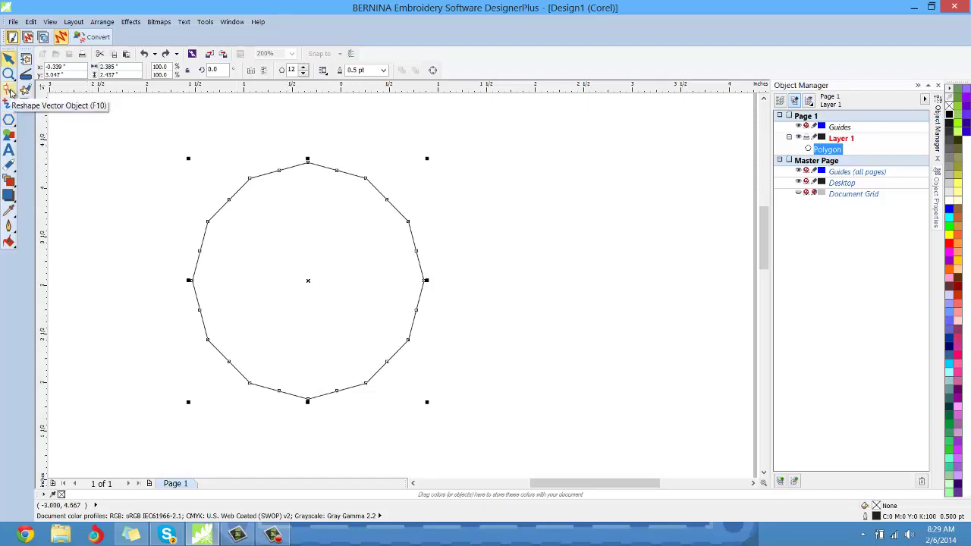
{"action": "left_click", "coordinate": [10, 91]}
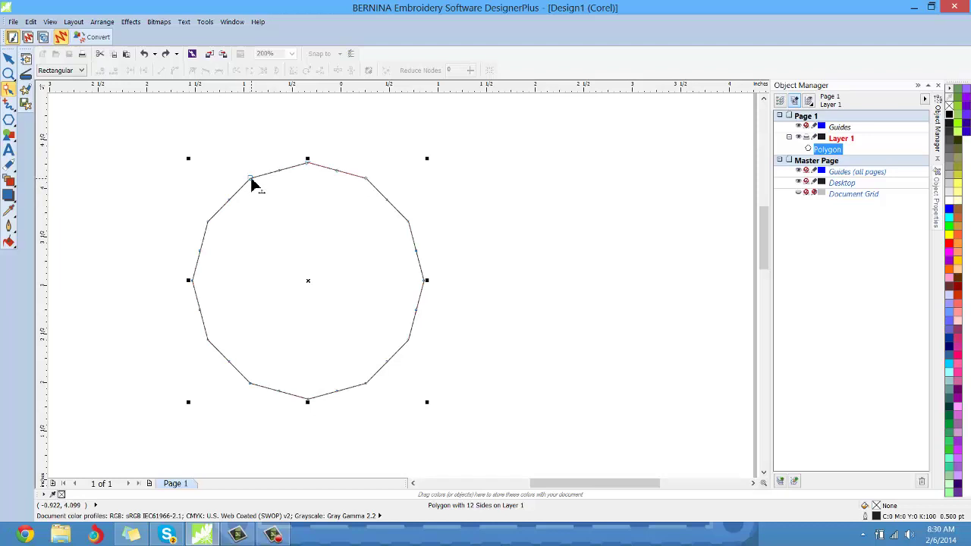
{"action": "left_click_drag", "start_coordinate": [253, 183], "coordinate": [494, 346]}
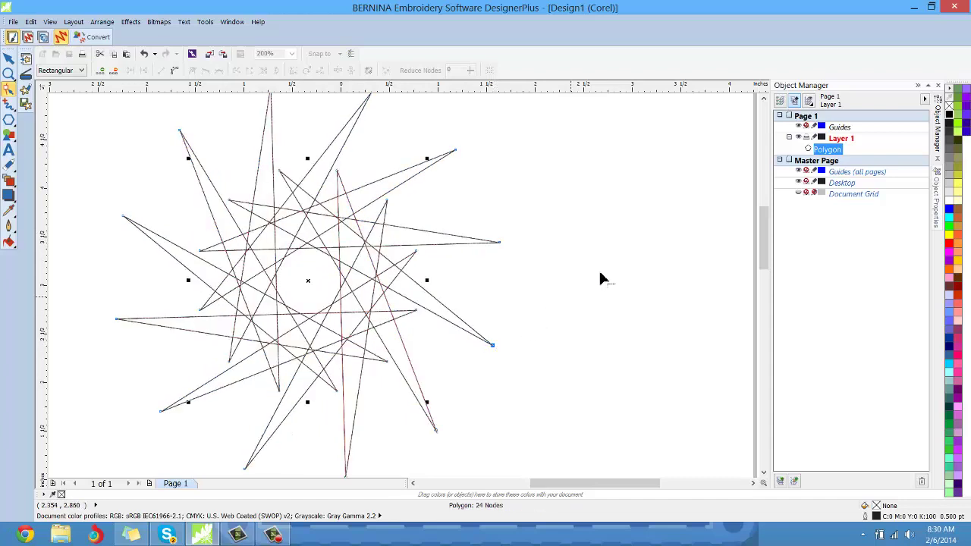
{"action": "left_click", "coordinate": [949, 219]}
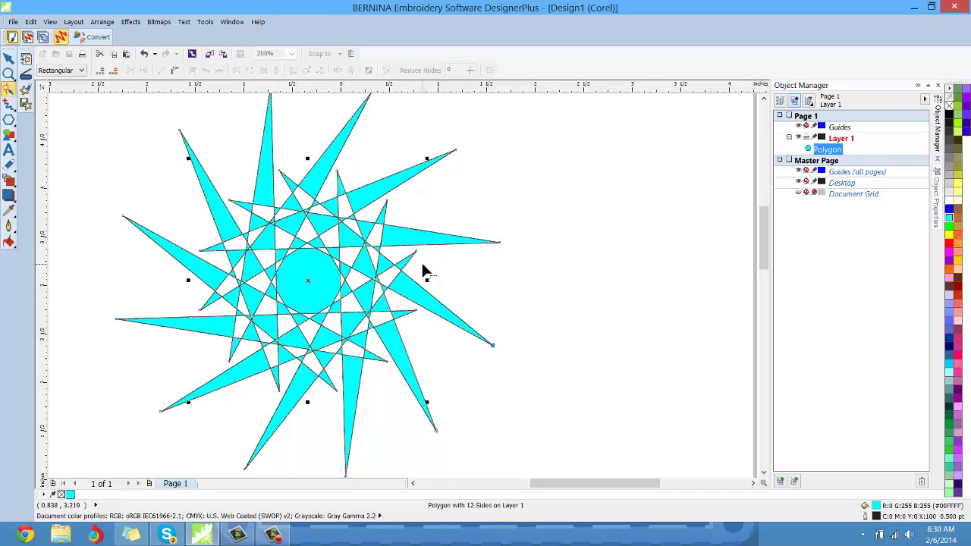
- Undo the fill and reshape, then pull one node slightly inward for a clean 12-point star
{"action": "left_click", "coordinate": [144, 53]}
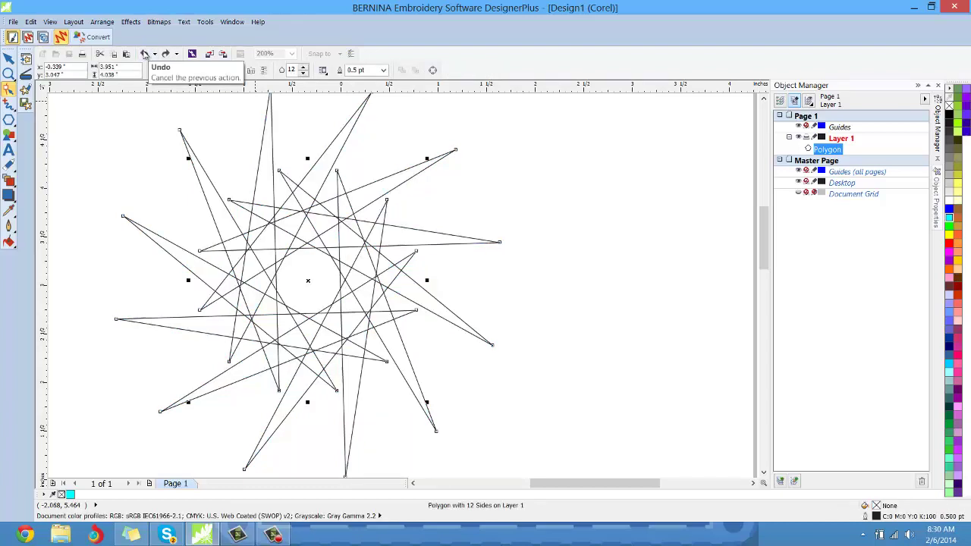
{"action": "left_click", "coordinate": [144, 53]}
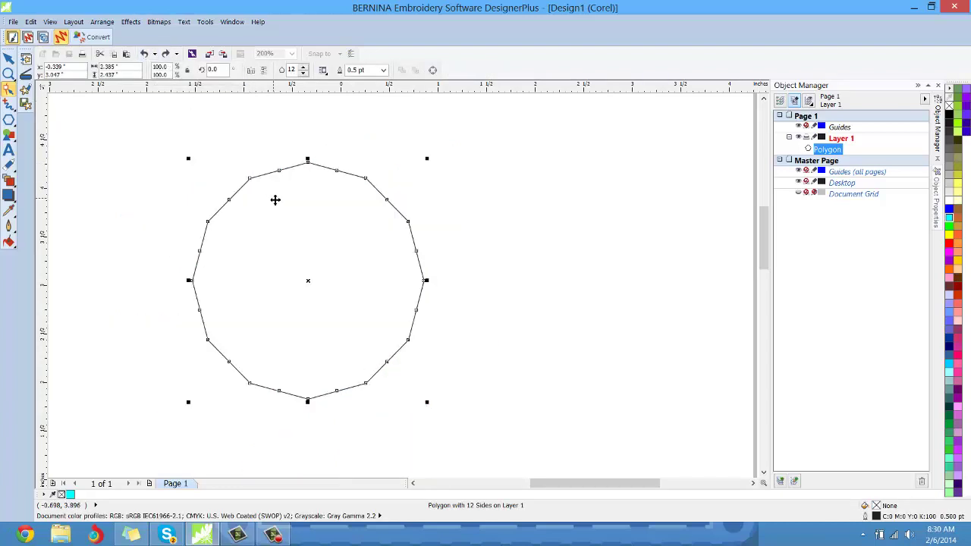
{"action": "left_click", "coordinate": [8, 90]}
{"action": "left_click_drag", "start_coordinate": [250, 178], "coordinate": [260, 190]}
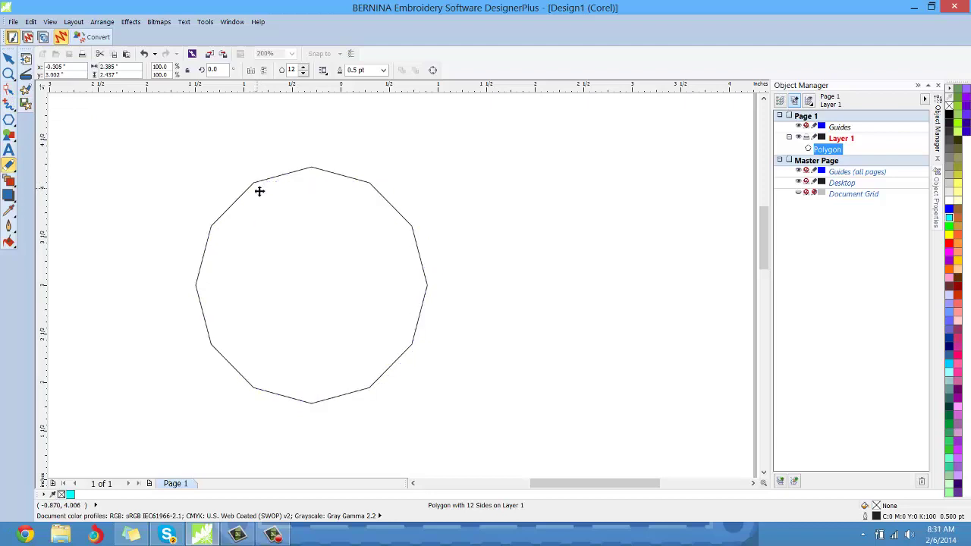
{"action": "left_click", "coordinate": [6, 90]}
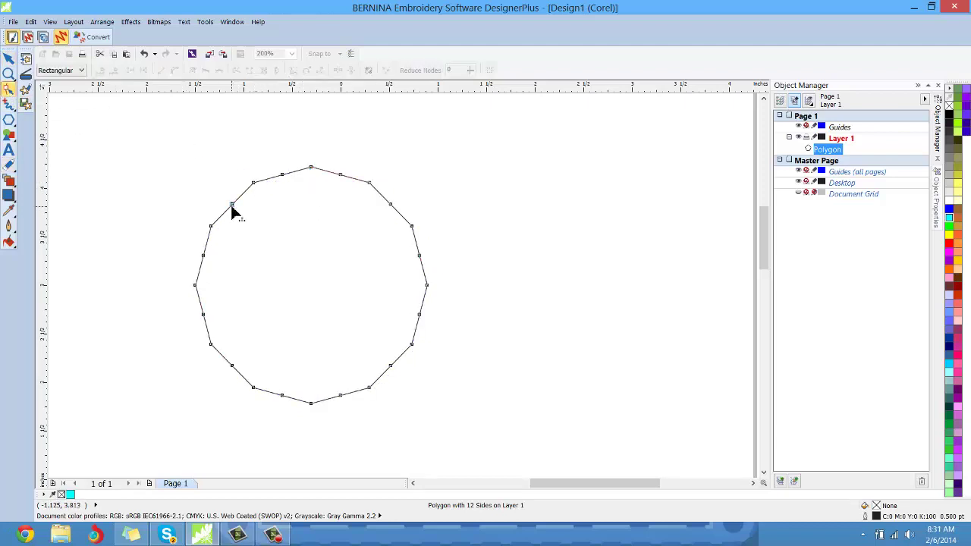
{"action": "left_click_drag", "start_coordinate": [232, 207], "coordinate": [252, 222]}
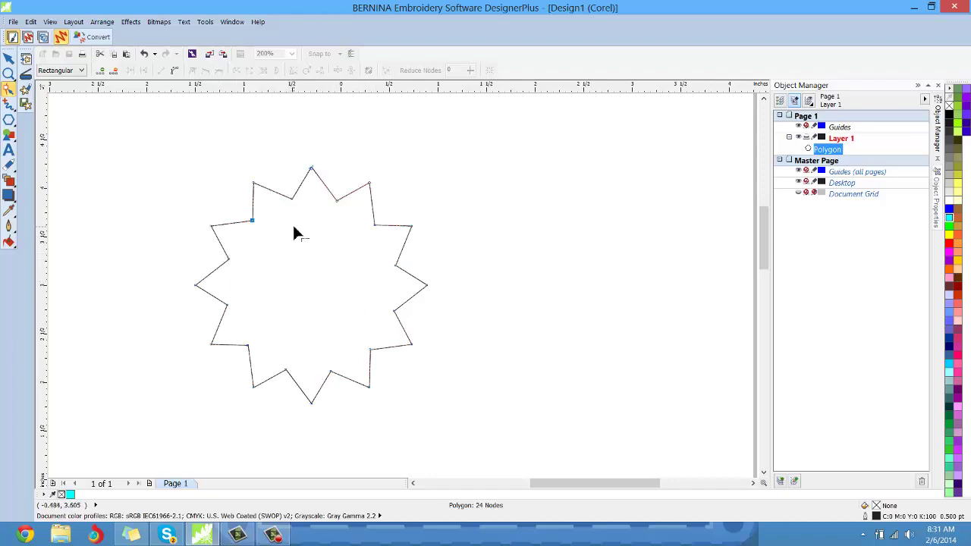
{"action": "key", "text": "space"}
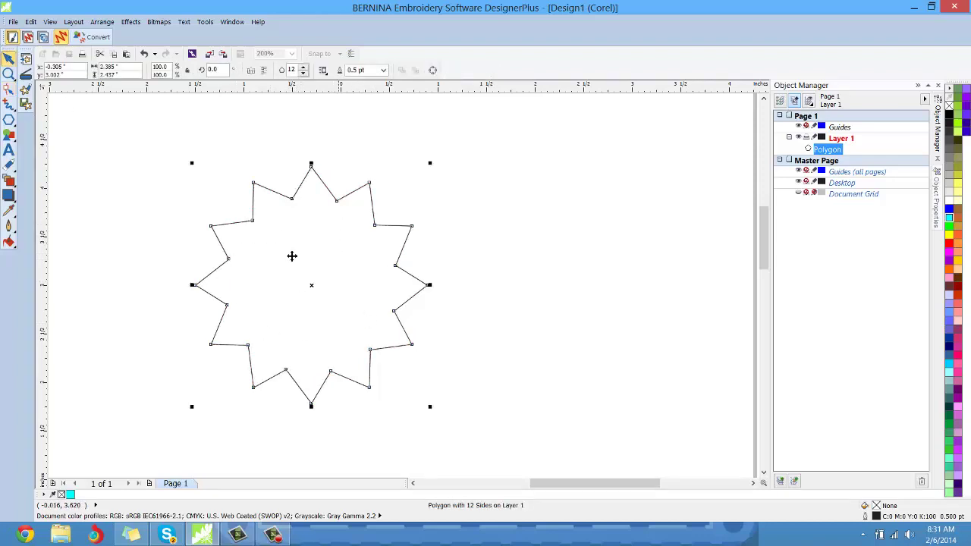
- Fill the star with the blue swatch and set its outline to No Color
{"action": "left_click", "coordinate": [949, 211]}
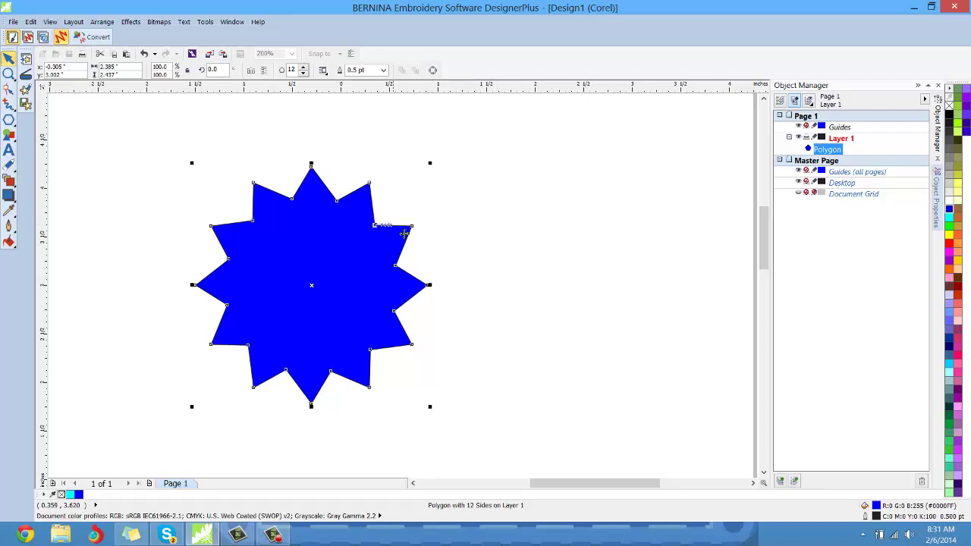
{"action": "scroll", "coordinate": [401, 230], "scroll_direction": "up", "scroll_amount": 2}
{"action": "scroll", "coordinate": [401, 230], "scroll_direction": "up", "scroll_amount": 2}
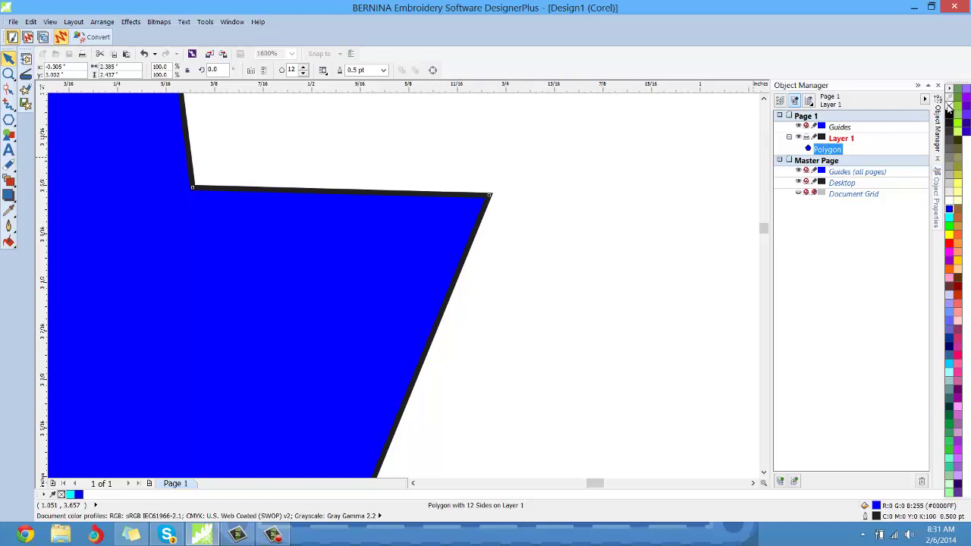
{"action": "right_click", "coordinate": [948, 108]}
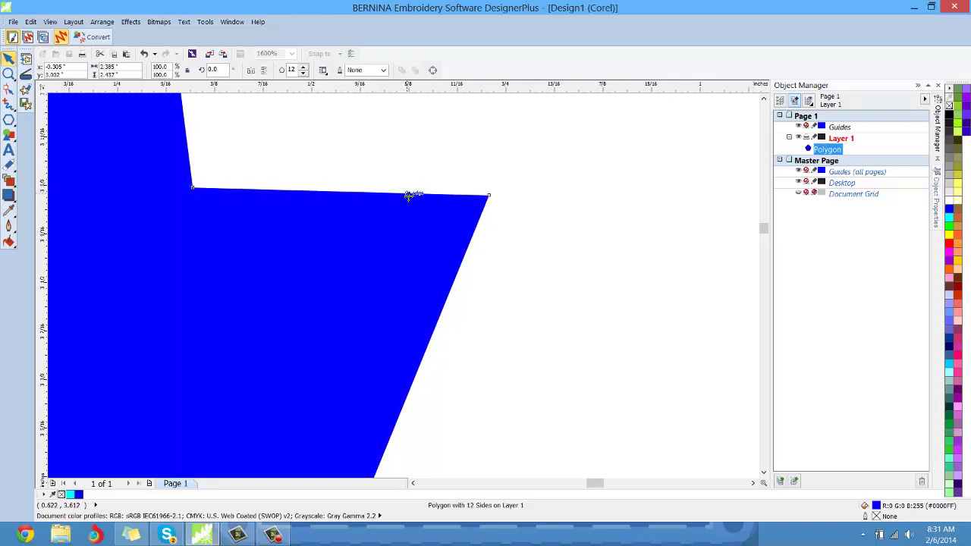
{"action": "scroll", "coordinate": [408, 195], "scroll_direction": "down", "scroll_amount": 5}
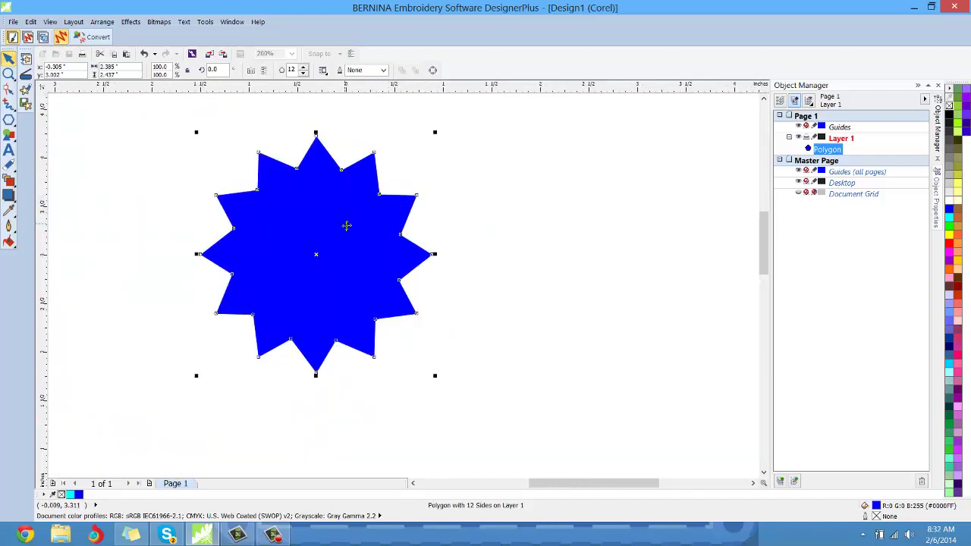
- Convert the Polygon object to curves, then into a 2.39 × 2.45 in woven-fill embroidery
{"action": "right_click", "coordinate": [819, 151]}
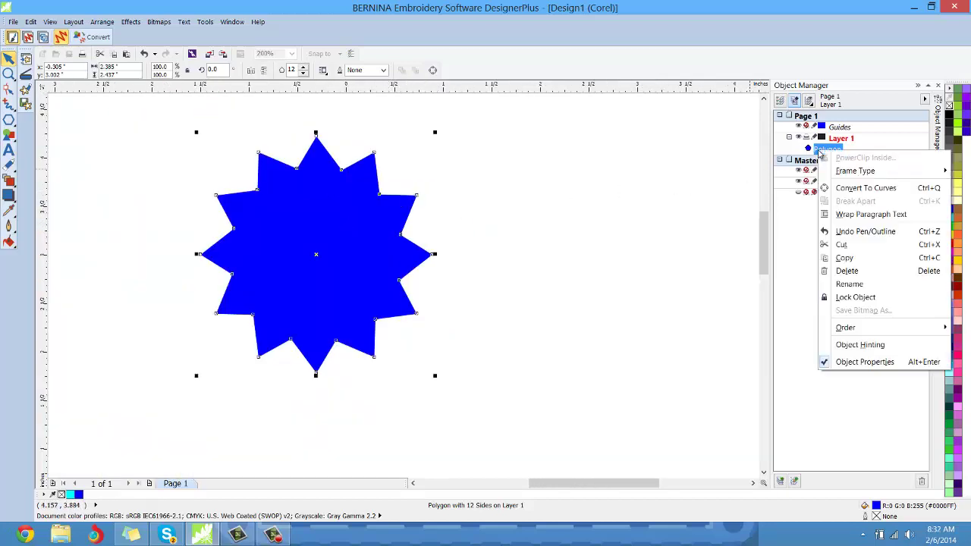
{"action": "left_click", "coordinate": [856, 189]}
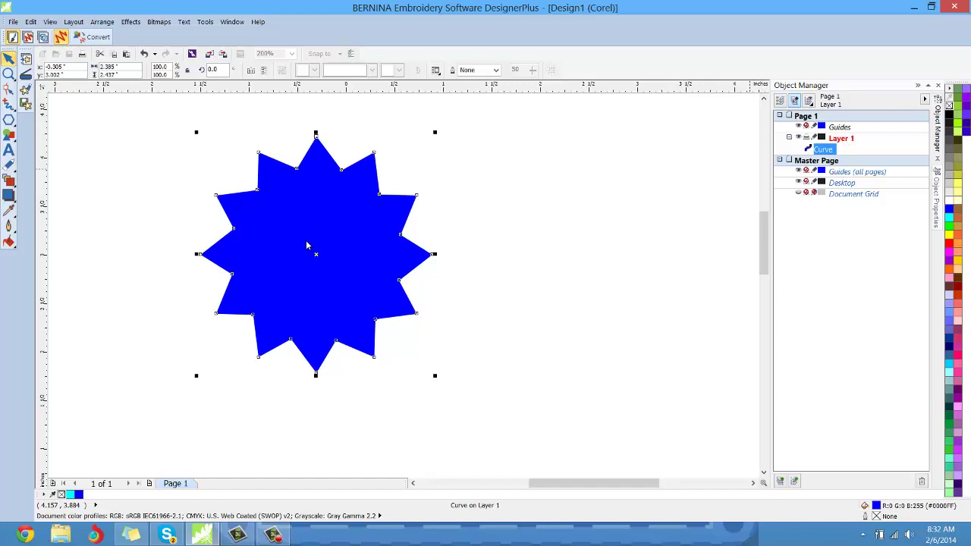
{"action": "left_click", "coordinate": [92, 38]}
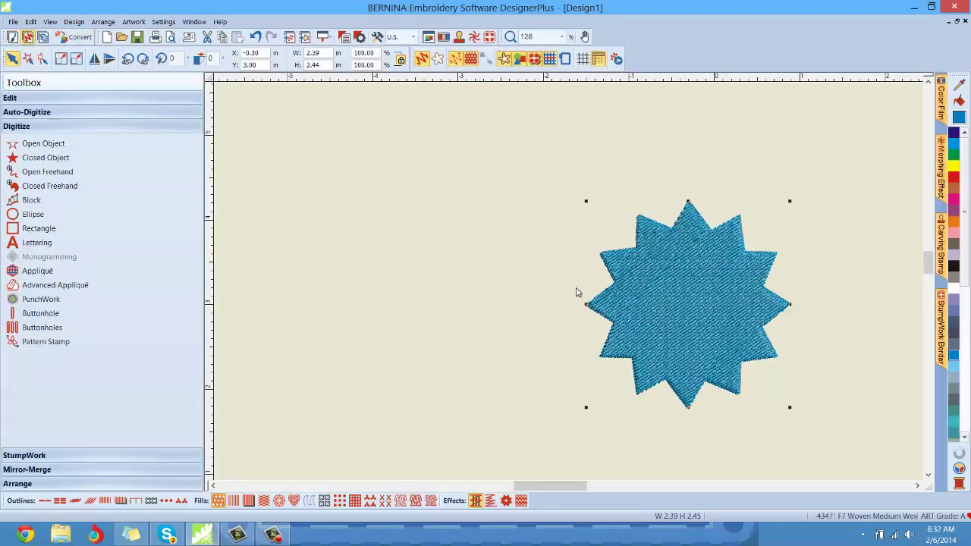
{"action": "scroll", "coordinate": [826, 310], "scroll_direction": "up", "scroll_amount": 1}
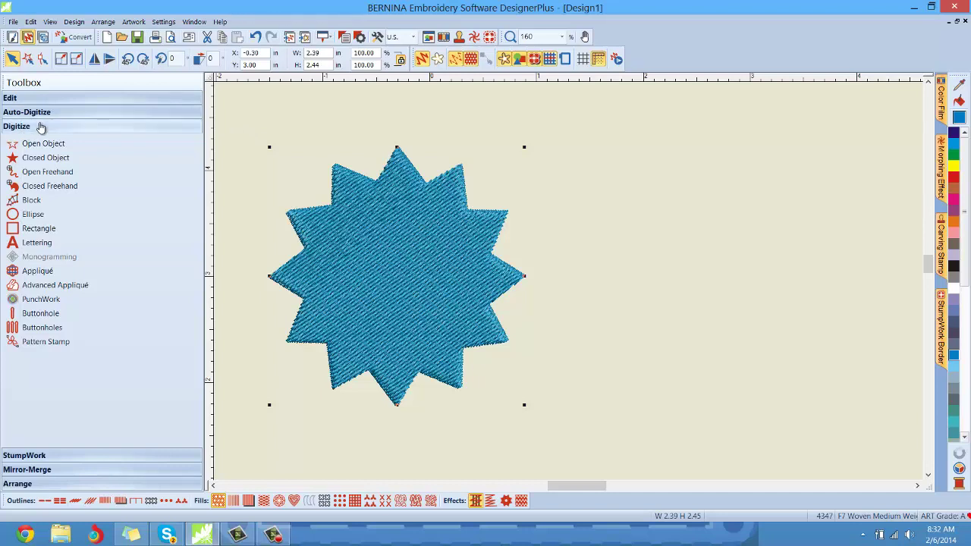
- Apply Appliqué to the stitched star and select its stitch objects in the Color Film
{"action": "left_click", "coordinate": [42, 273]}
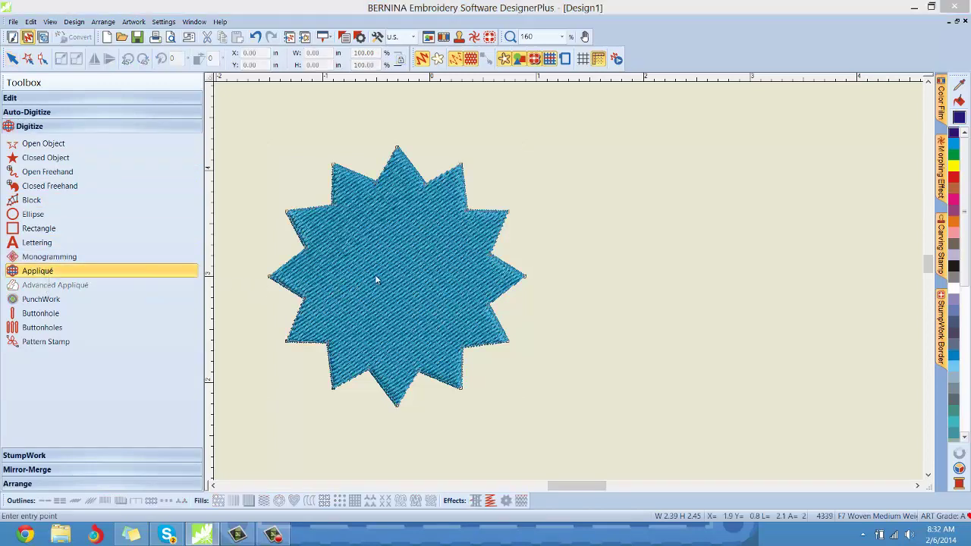
{"action": "left_click", "coordinate": [413, 263]}
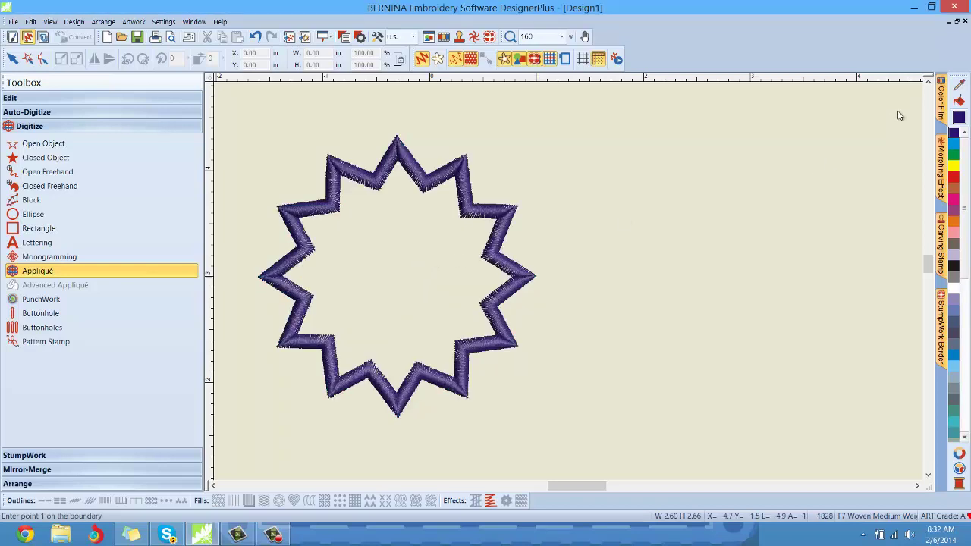
{"action": "mouse_move", "coordinate": [941, 103]}
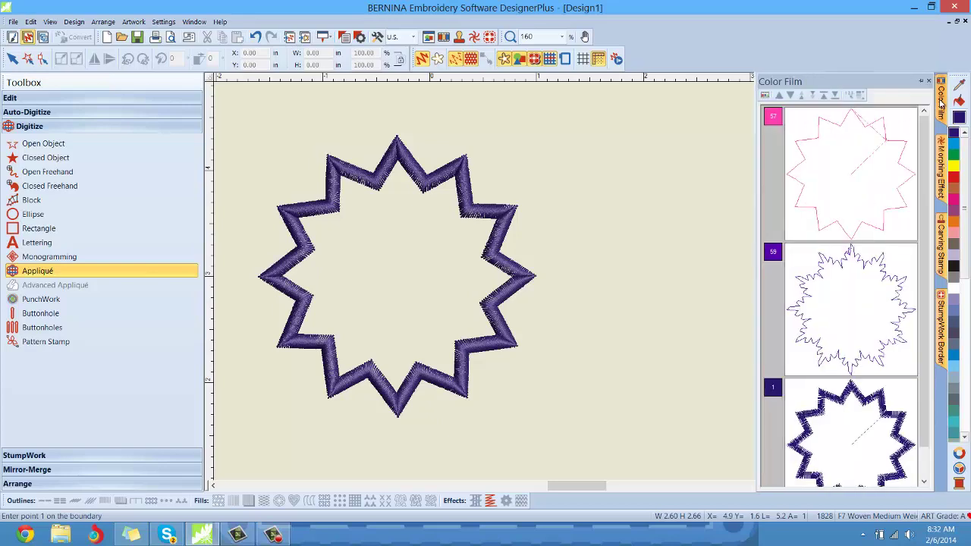
{"action": "left_click", "coordinate": [869, 147]}
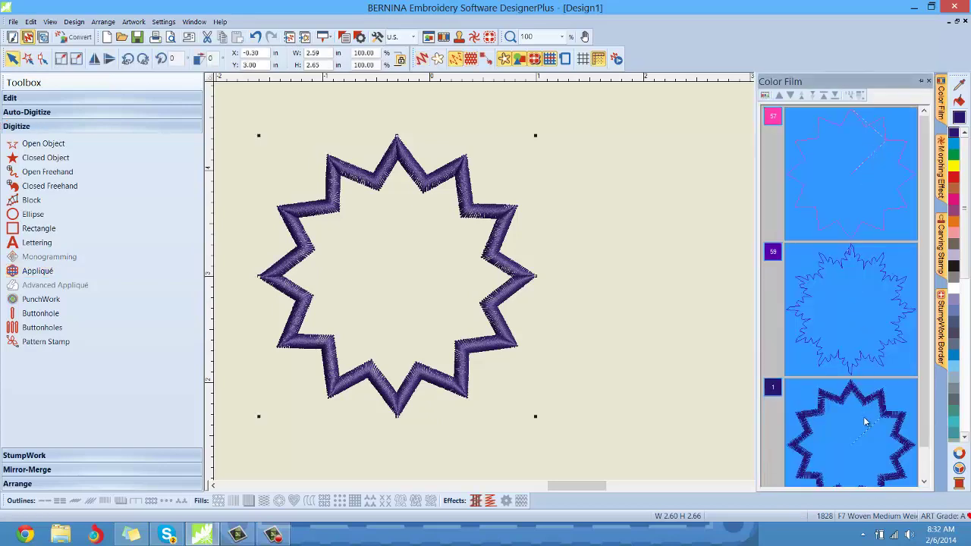